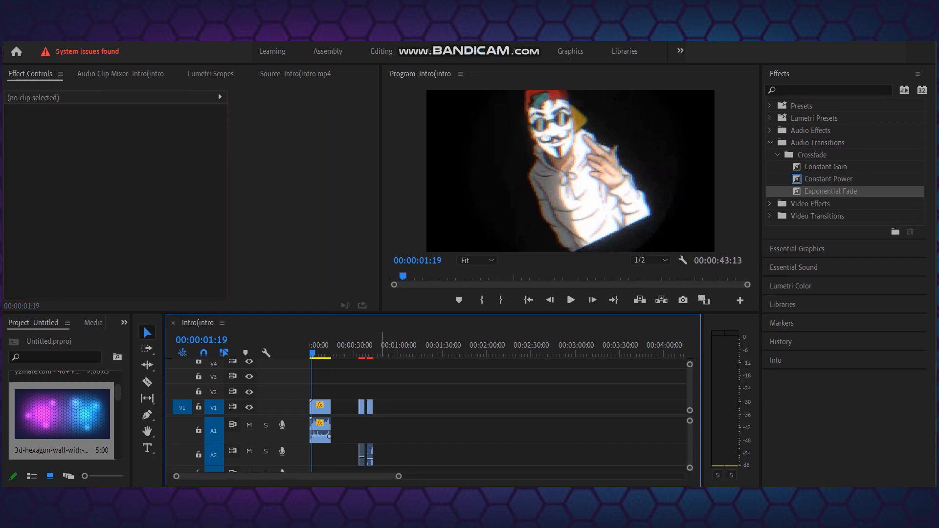
Extend the last clip's end to about 00:00:46:23 and move both later clips' audio from track A2 to A1.
drag(373, 407, 378, 407)
drag(388, 454, 368, 431)
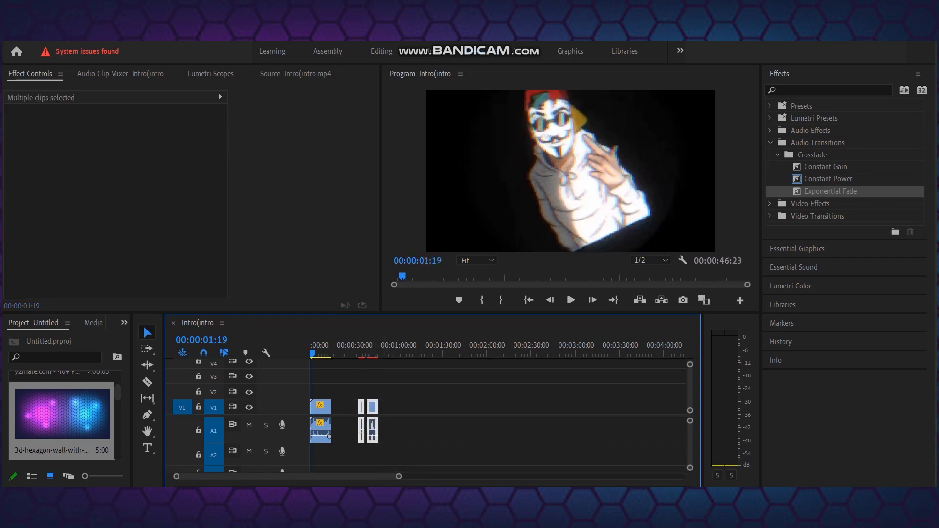
key(ctrl+shift+a)
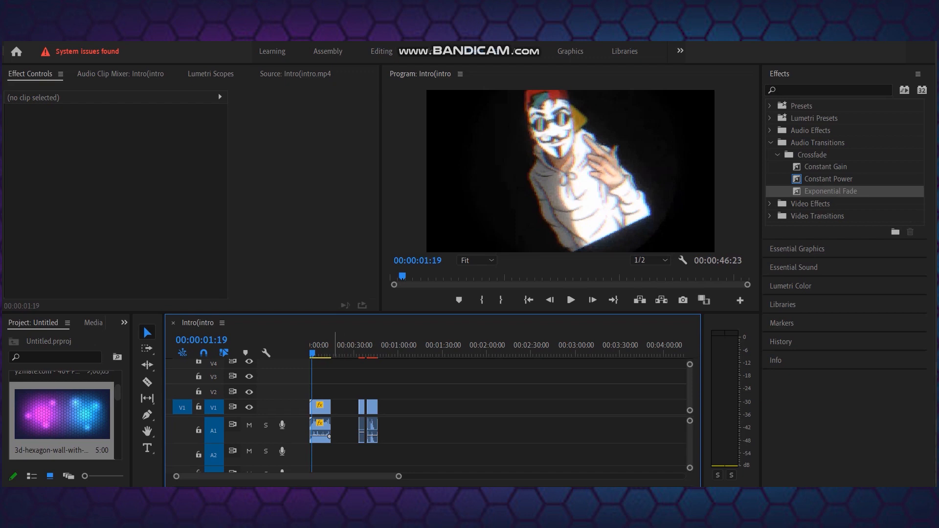
Shift the intro clip slightly later on the timeline, away from the sequence start.
scroll(62, 416, down, 2)
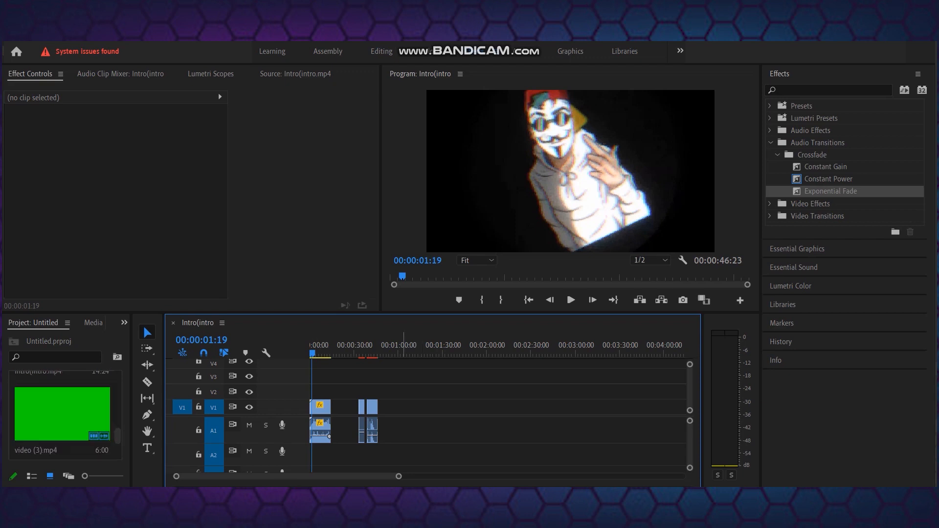
key(space)
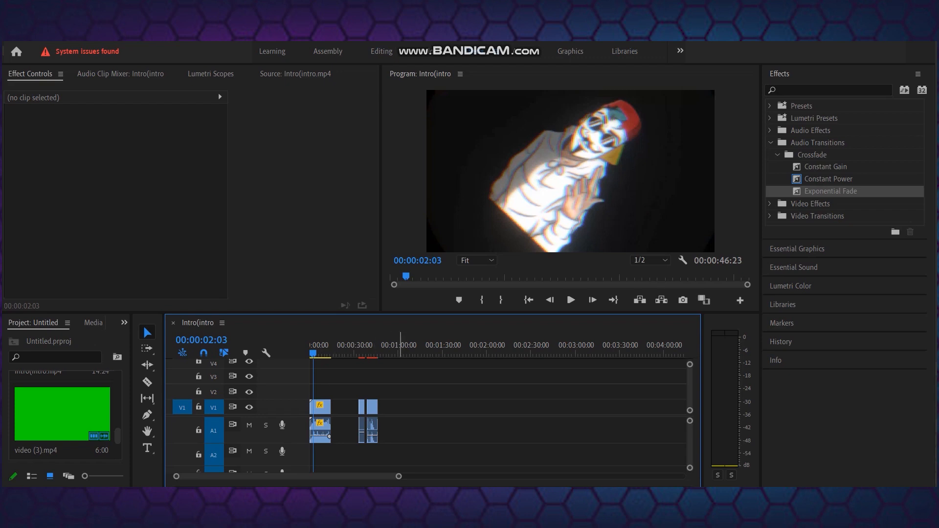
drag(399, 476, 323, 476)
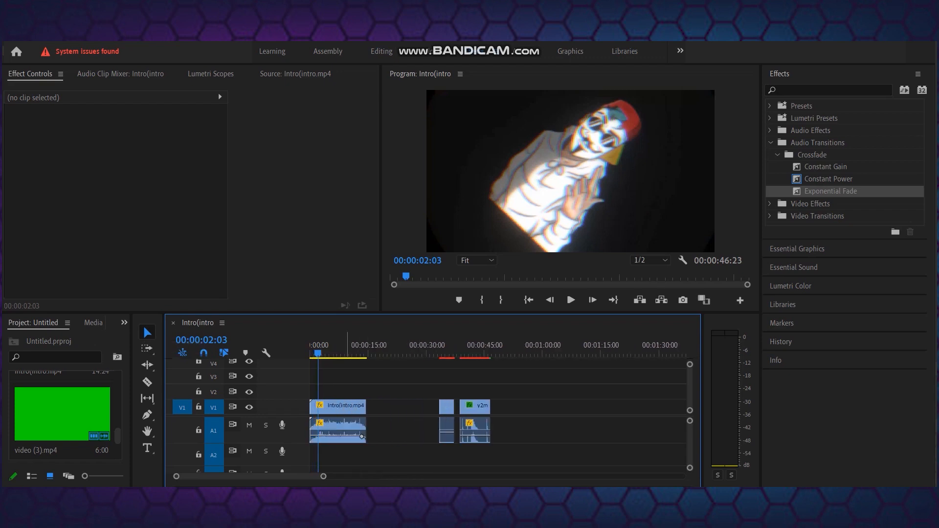
click(337, 406)
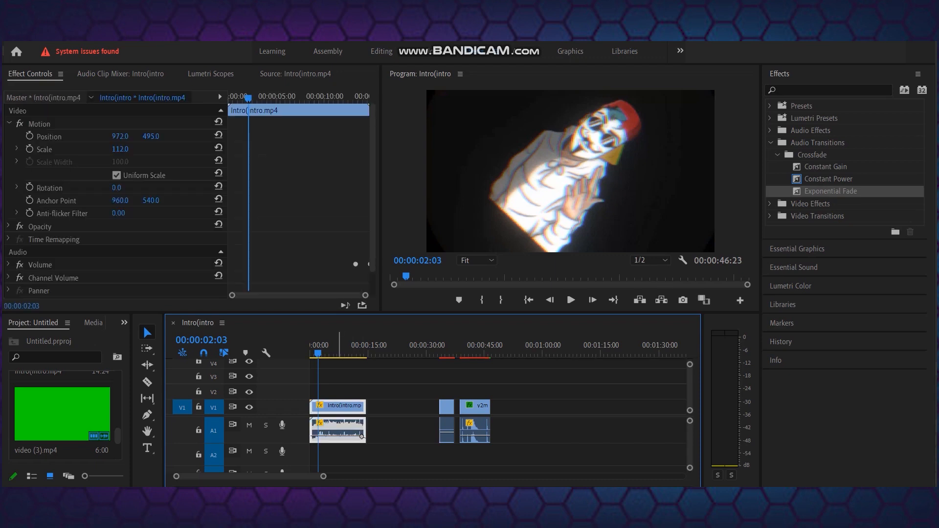
mouse_move(338, 406)
mouse_down()
mouse_move(398, 406)
mouse_move(398, 376)
mouse_move(398, 405)
mouse_move(341, 376)
mouse_move(341, 406)
mouse_up()
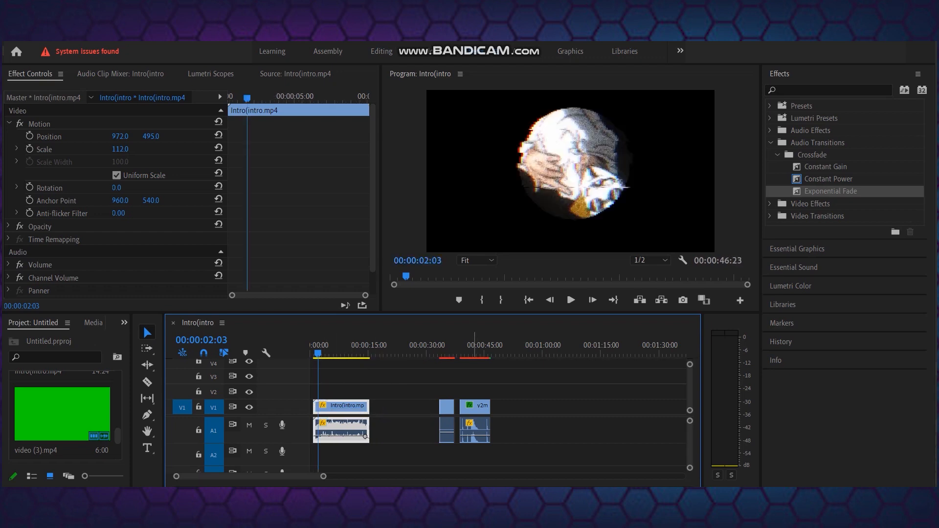
Select all the timeline clips, clear the selection, and undo the recent clip moves.
key(ctrl+shift+a)
key(ctrl+a)
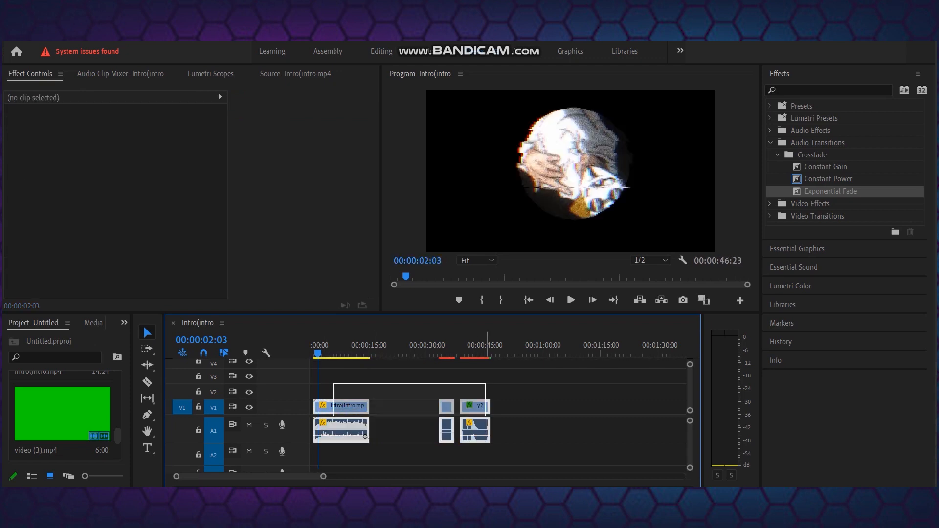
key(ctrl+shift+a)
drag(314, 373, 540, 440)
key(ctrl+shift+a)
key(c)
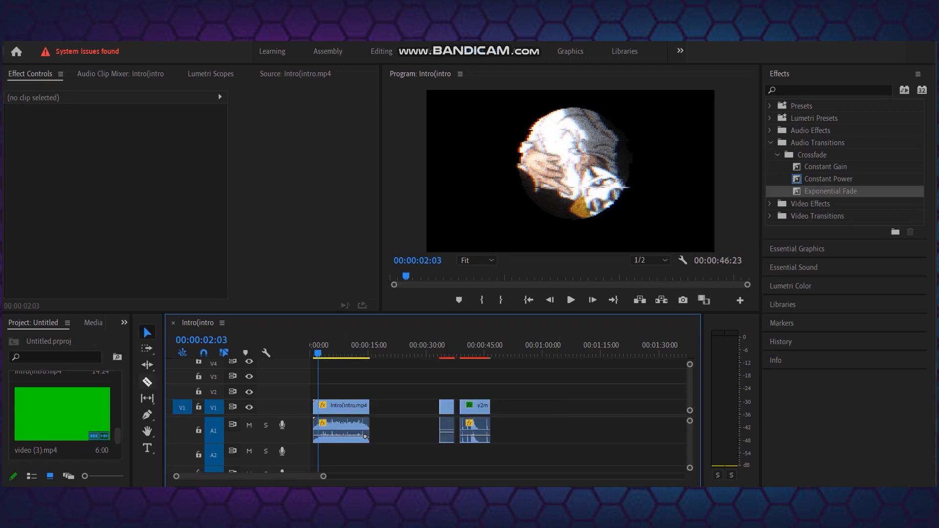
key(ctrl+z)
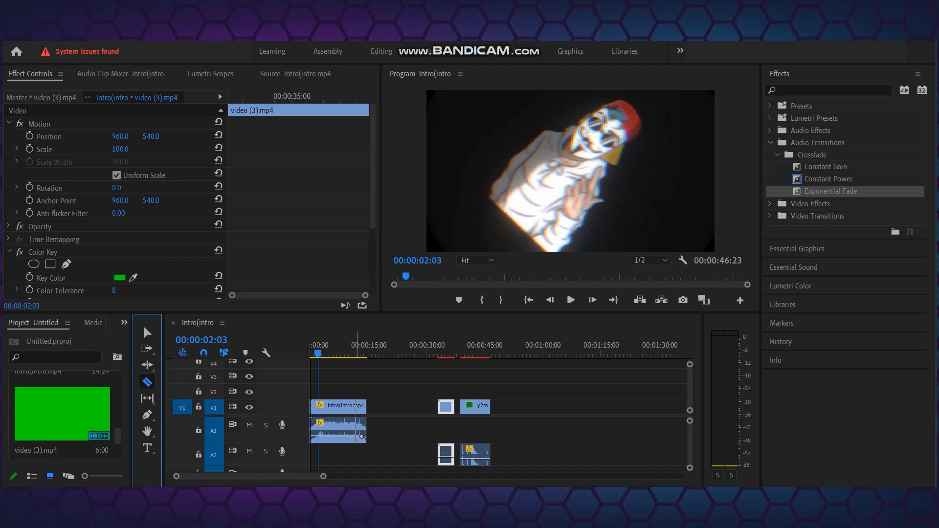
Cut a middle section out of the intro clip with the Razor tool and close the gap it leaves.
click(342, 405)
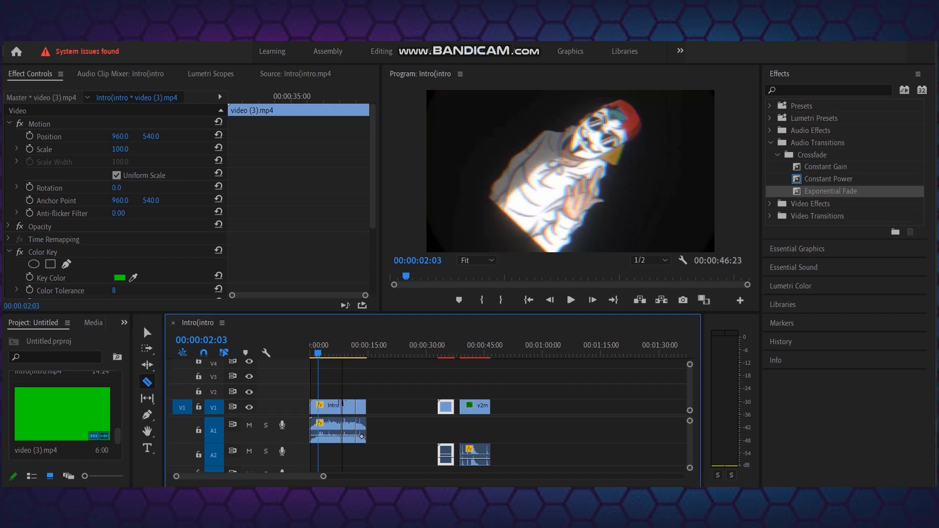
key(v)
click(349, 406)
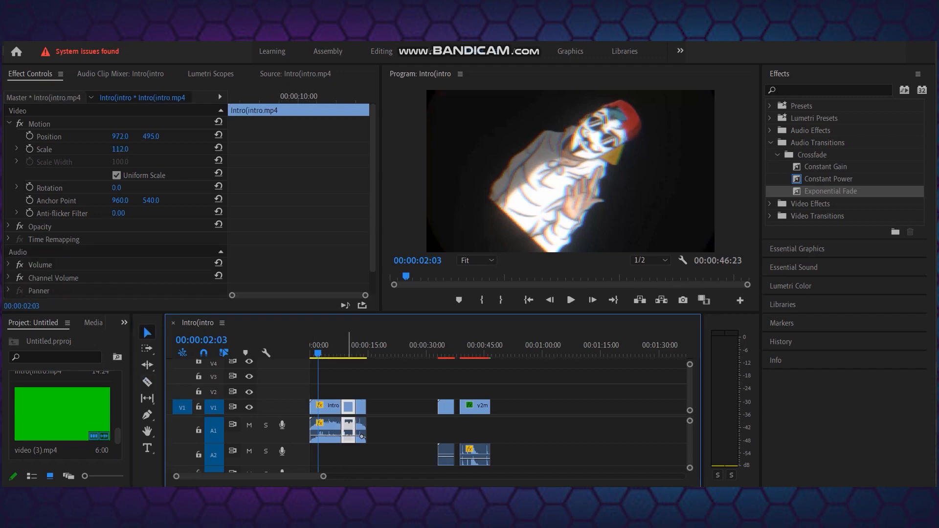
key(Delete)
drag(362, 436, 347, 436)
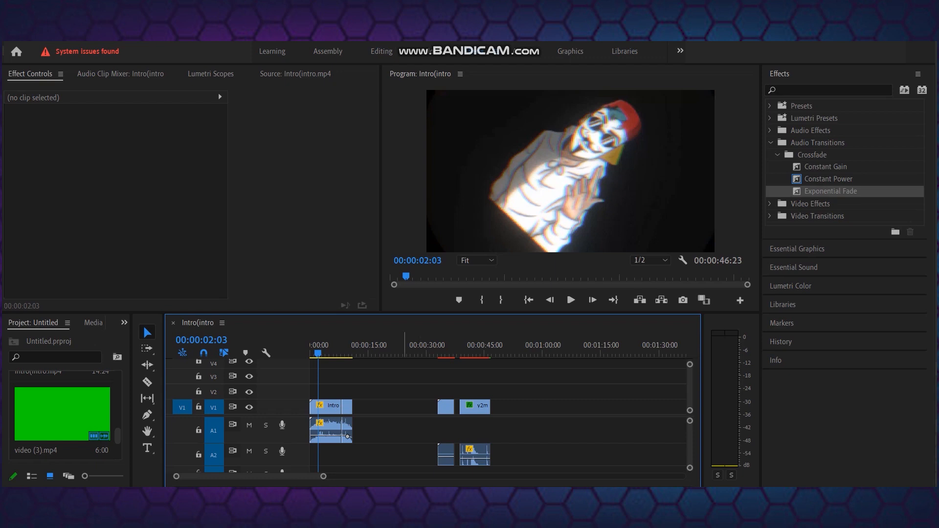
Play the intro across the cut and move the playhead back before it.
key(space)
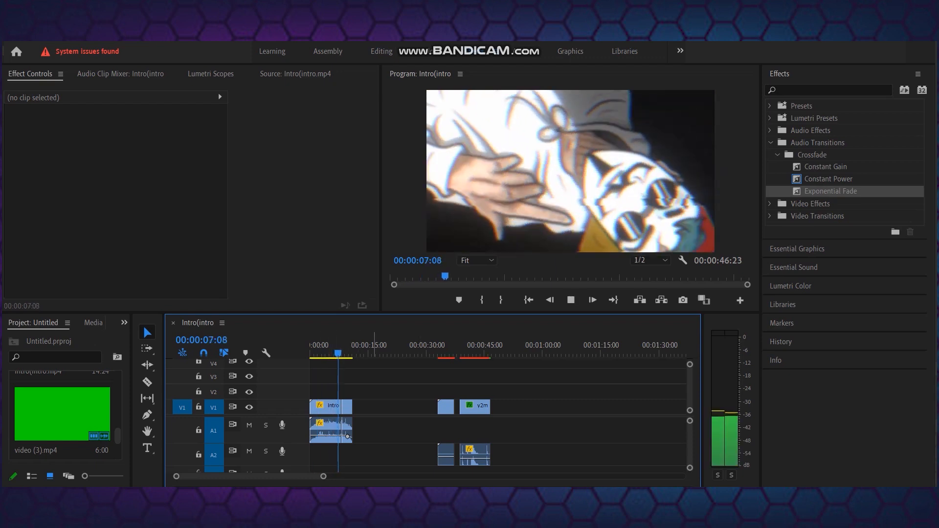
key(space)
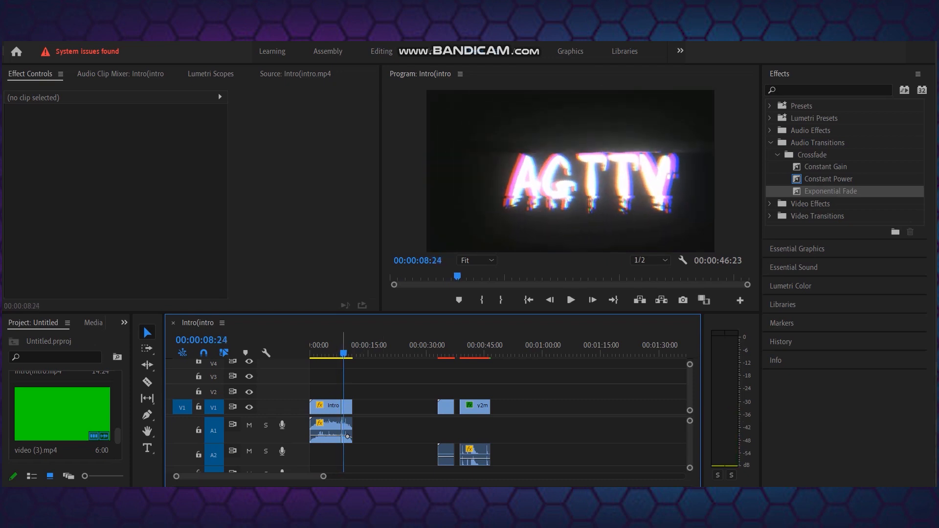
key(Left)
key(Left)
key(Left)
key(Left)
Try a Cross Dissolve video transition at the intro clip's cut and restore the uncut clip.
click(771, 142)
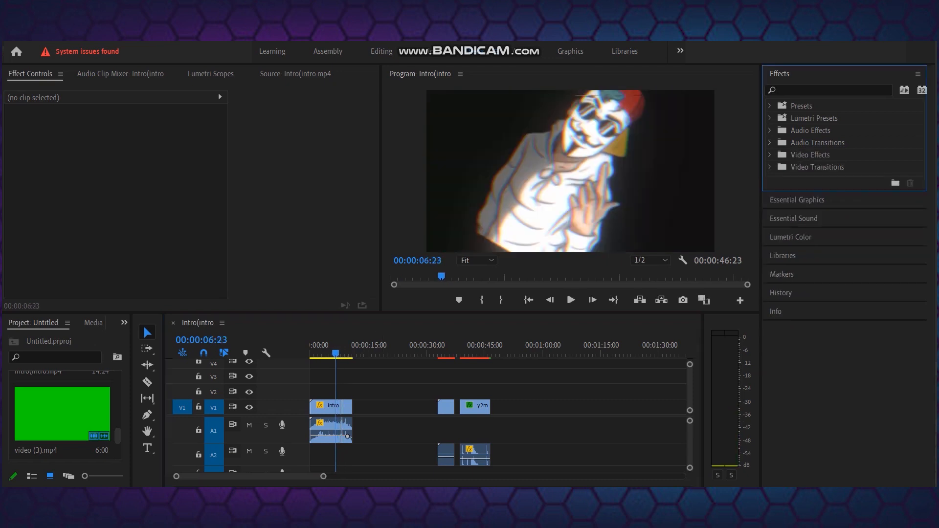
click(771, 142)
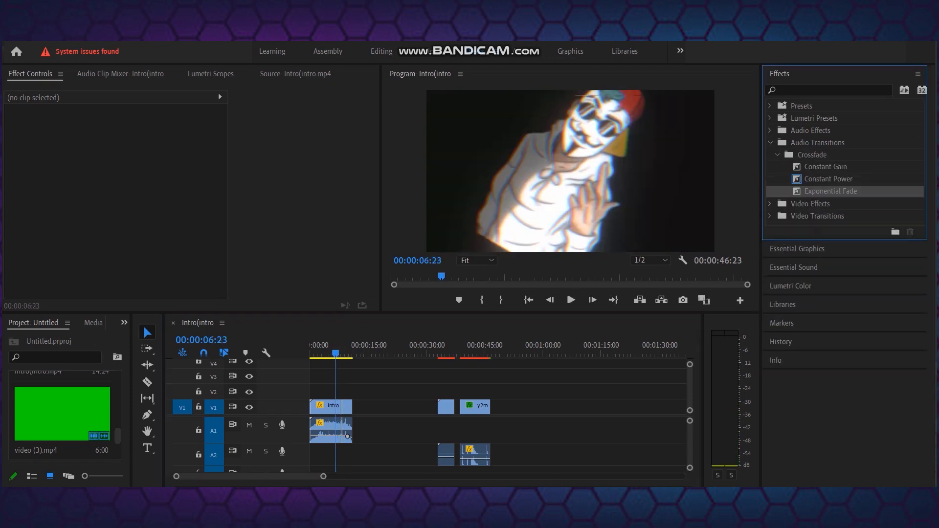
click(771, 142)
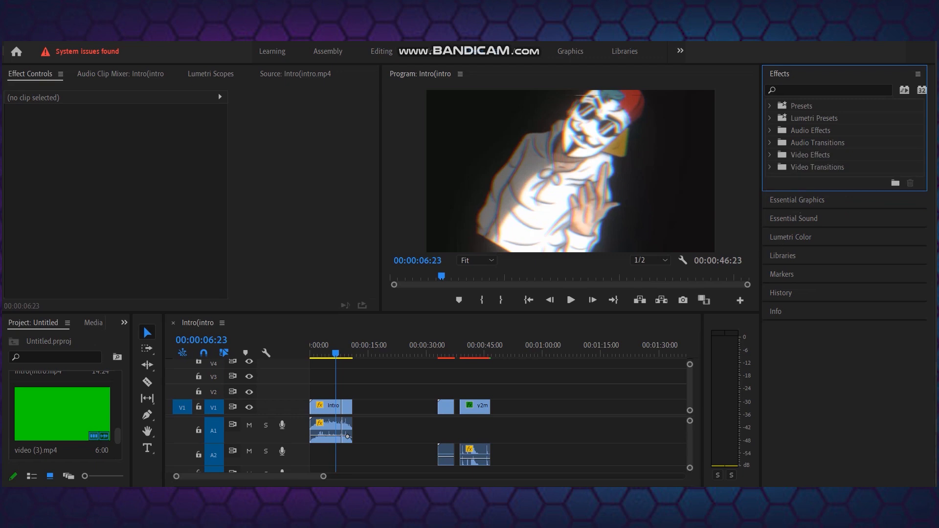
click(771, 167)
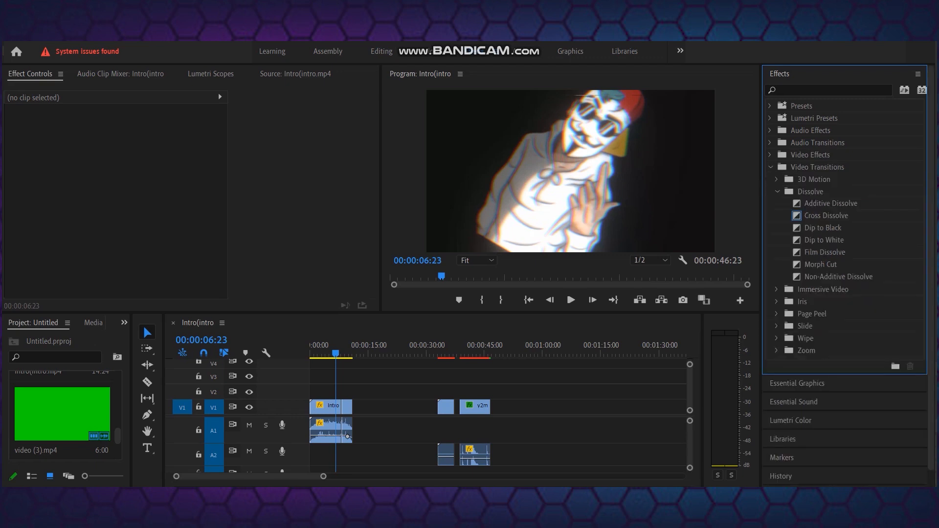
key(space)
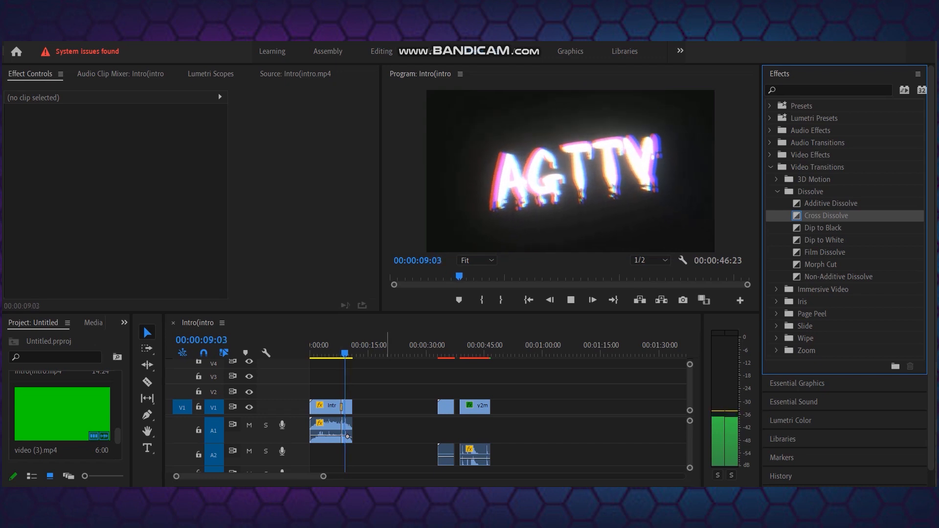
key(space)
mouse_move(346, 406)
mouse_down()
mouse_move(361, 406)
mouse_move(347, 406)
mouse_up()
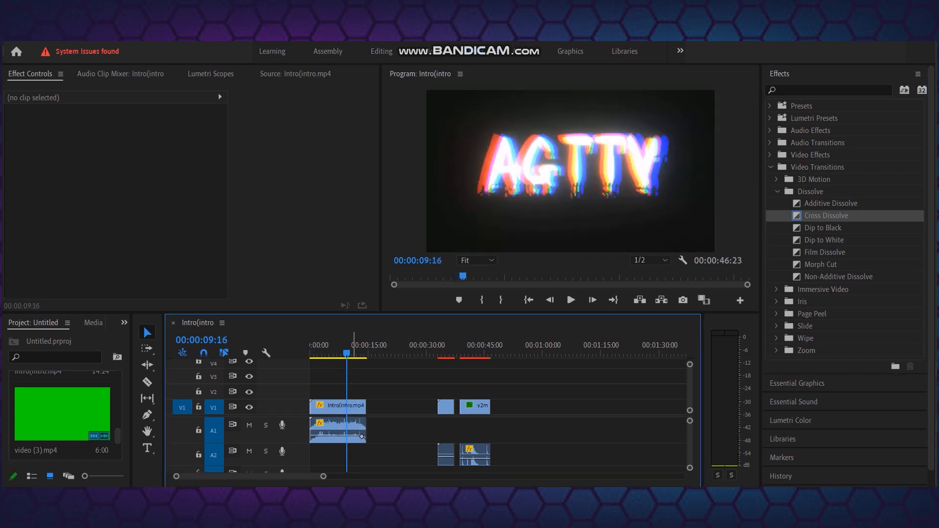
key(j)
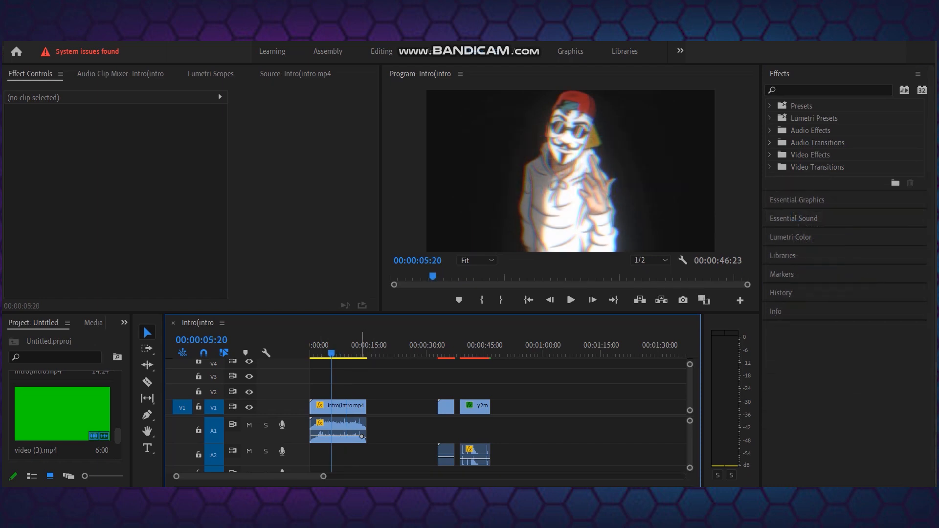
Adjust the height of the audio tracks so the intro clip's volume line can be edited.
click(361, 435)
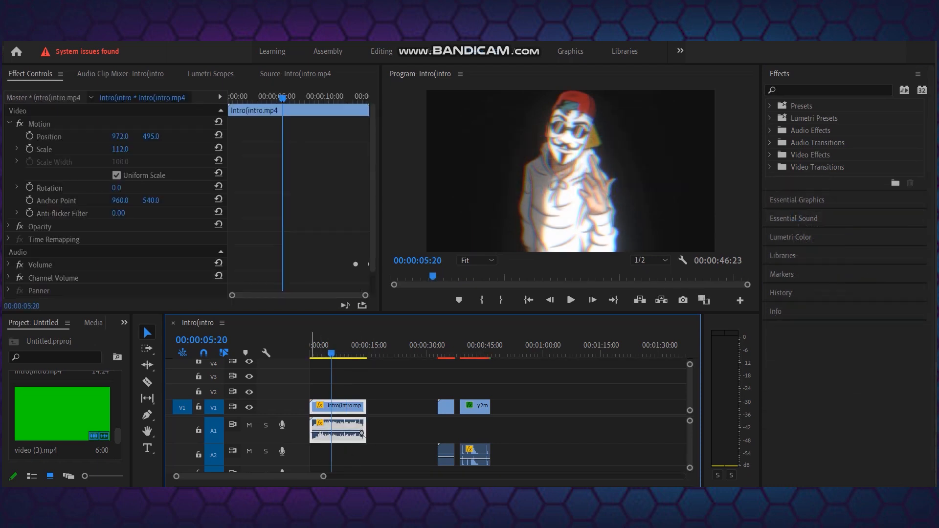
key(alt+minus)
click(362, 443)
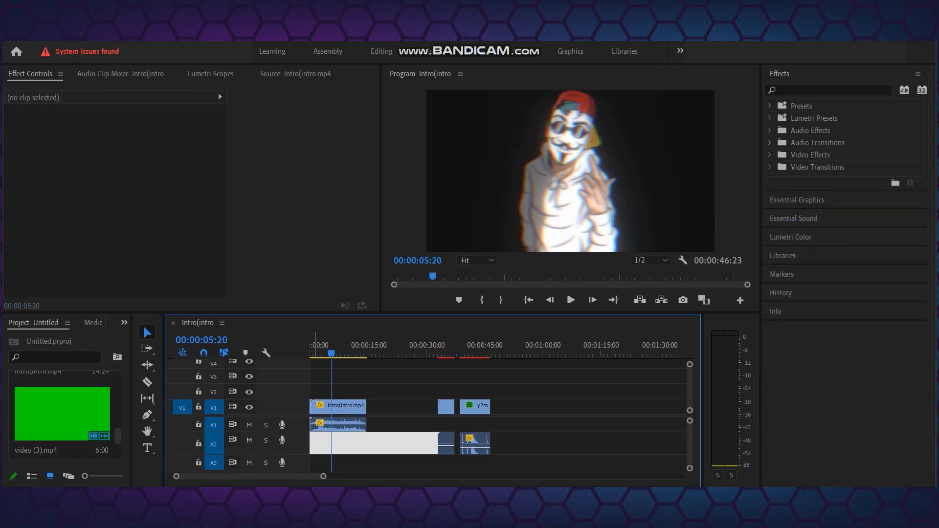
scroll(337, 431, up, 4)
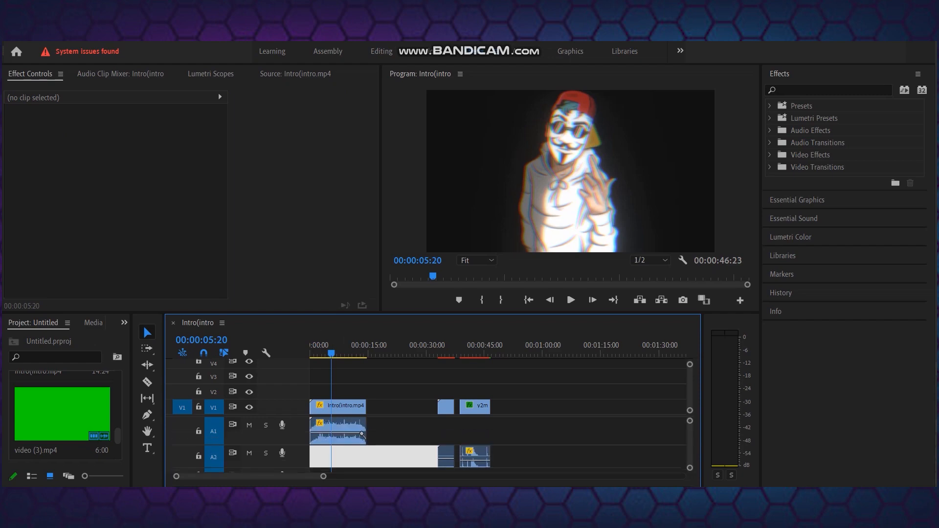
Add three volume keyframes to the intro clip's audio with the Pen tool and lower the middle one to form a dip.
key(p)
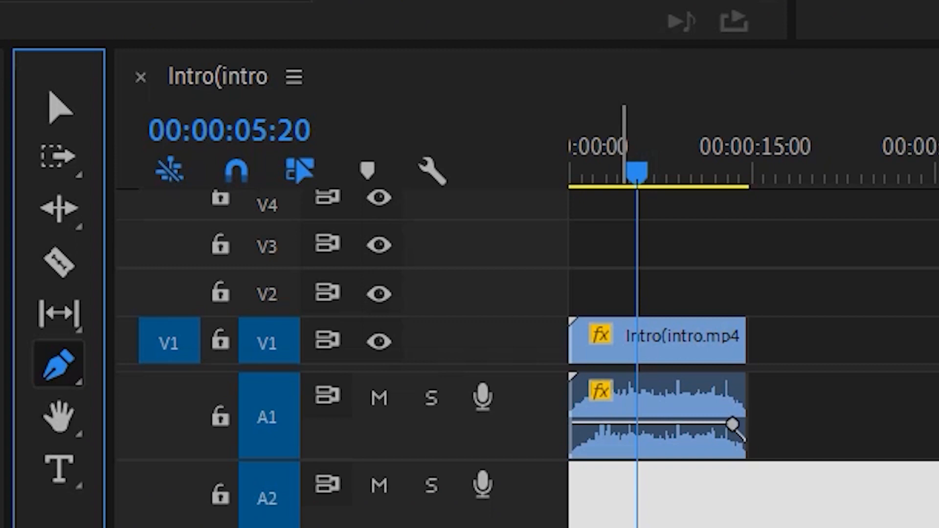
click(618, 424)
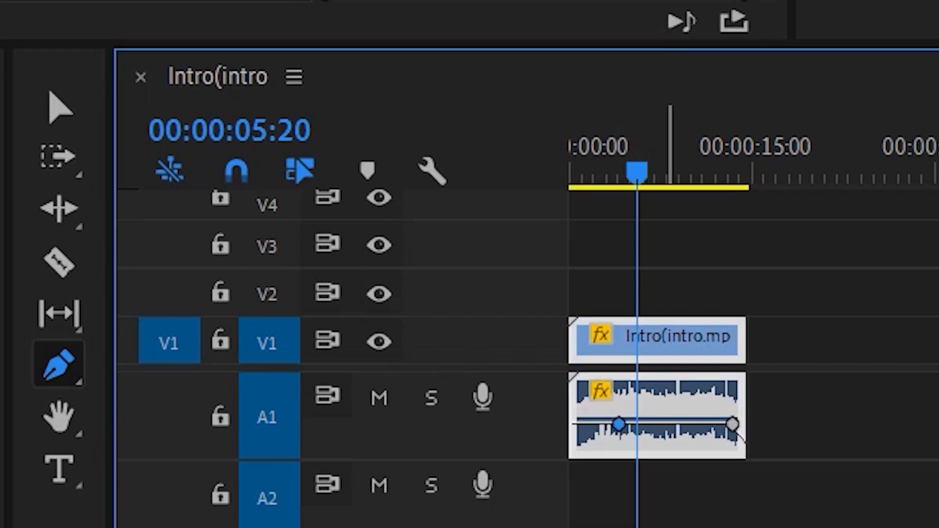
click(669, 424)
click(588, 425)
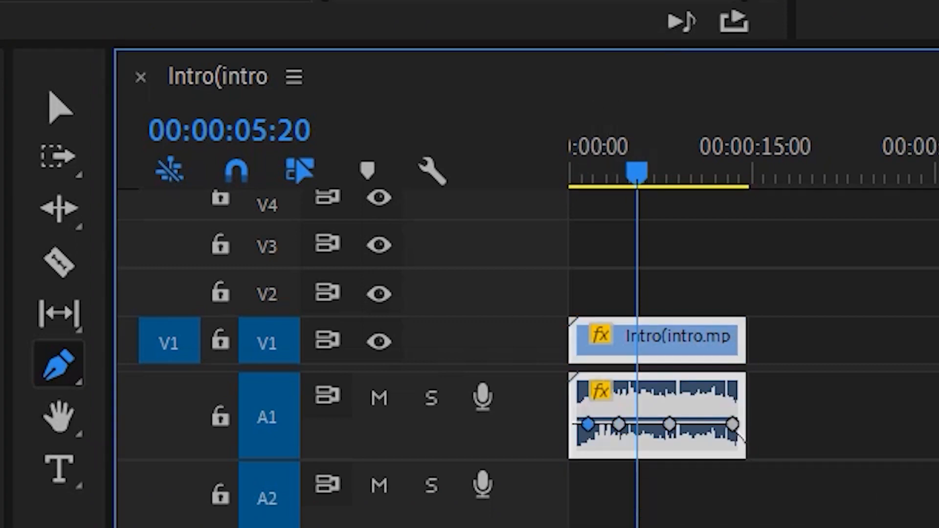
key(v)
drag(619, 425, 631, 441)
Try to delete the gap after the intro clip, and play the intro from the start to hear the volume dip.
key(Home)
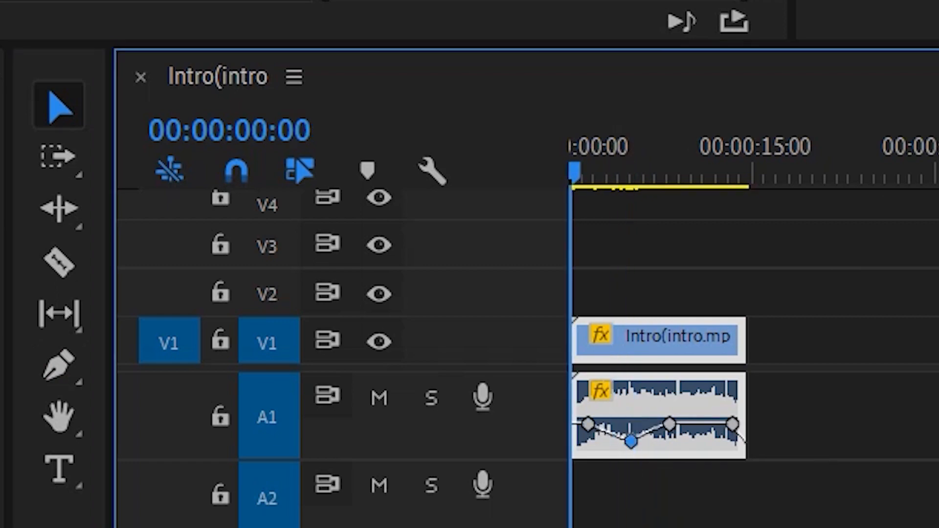
click(847, 340)
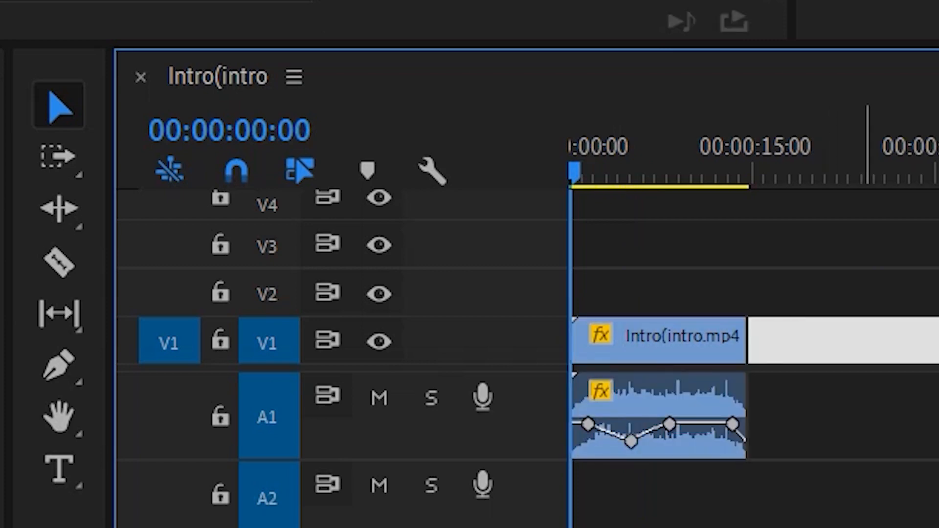
key(Delete)
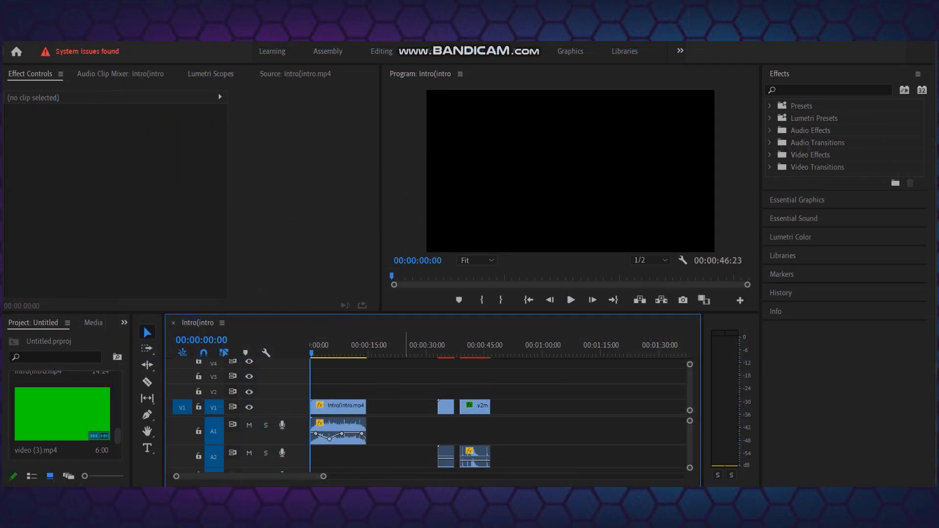
key(space)
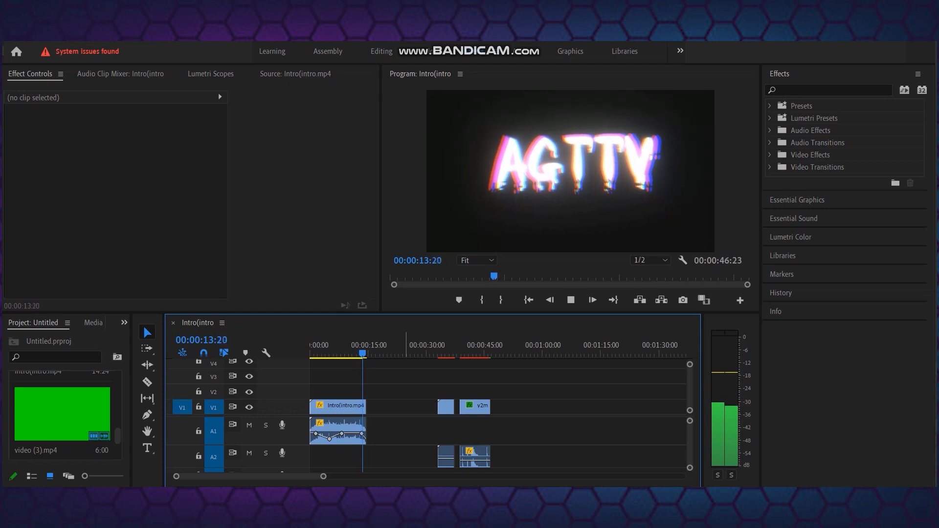
key(space)
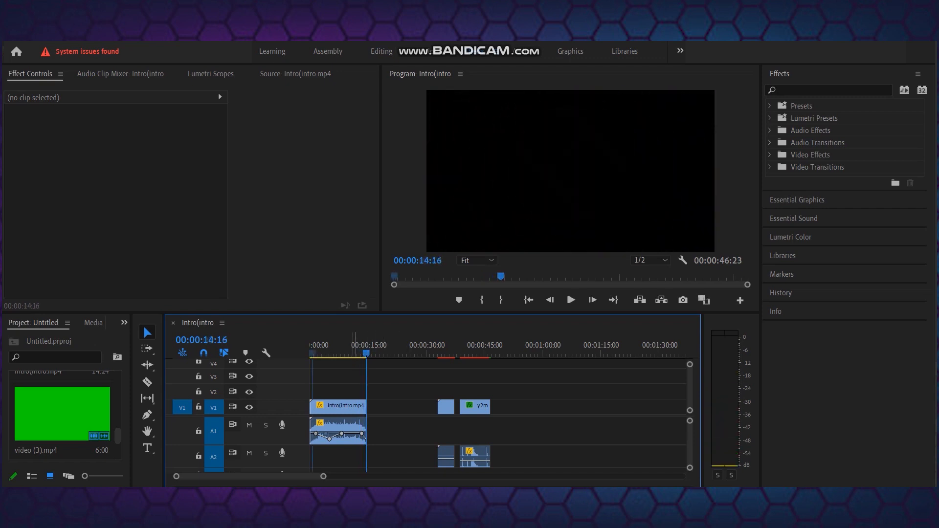
Place the playhead at about 00:00:09:14 and move the two later clips together closer to the intro clip.
click(346, 347)
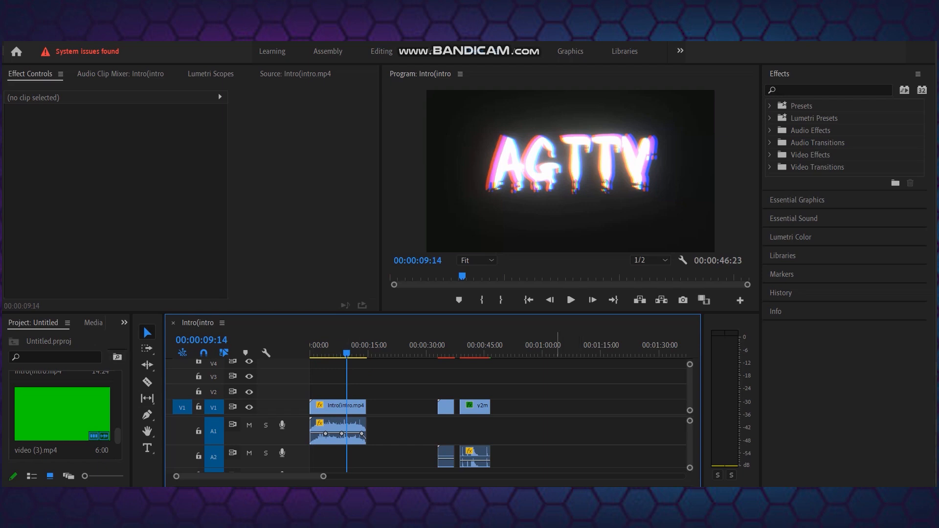
drag(422, 376, 482, 409)
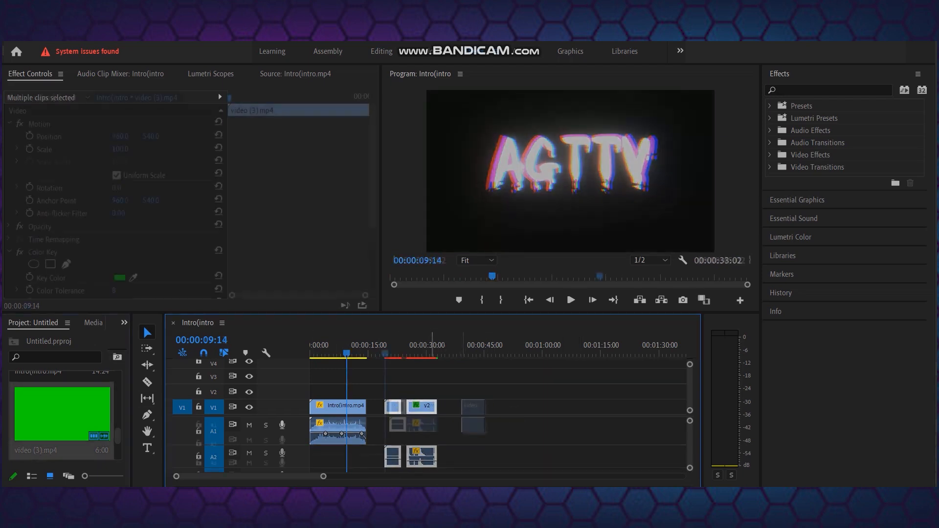
Delete the two clips between the intro clip and the last green-screen clip, playing the shorter one before removing it.
click(385, 347)
mouse_move(385, 347)
mouse_down()
mouse_move(479, 348)
mouse_move(381, 347)
mouse_up()
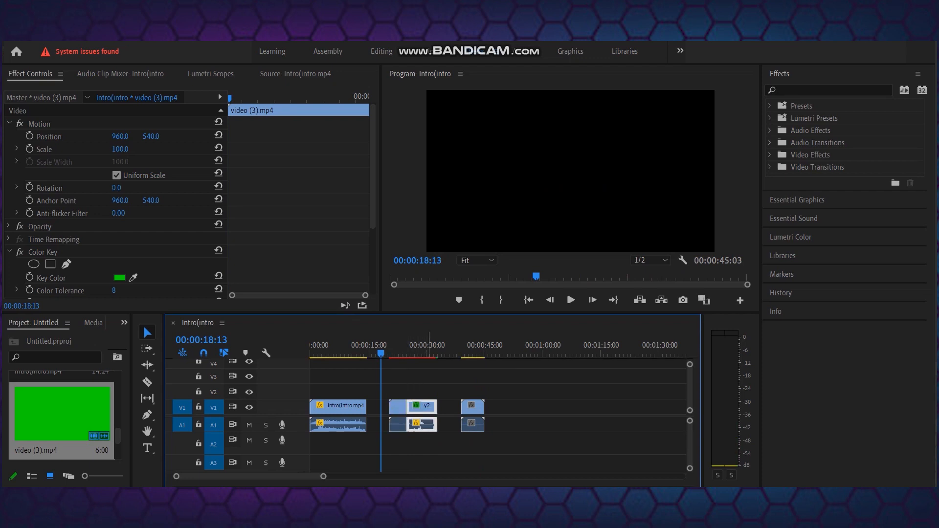
key(Delete)
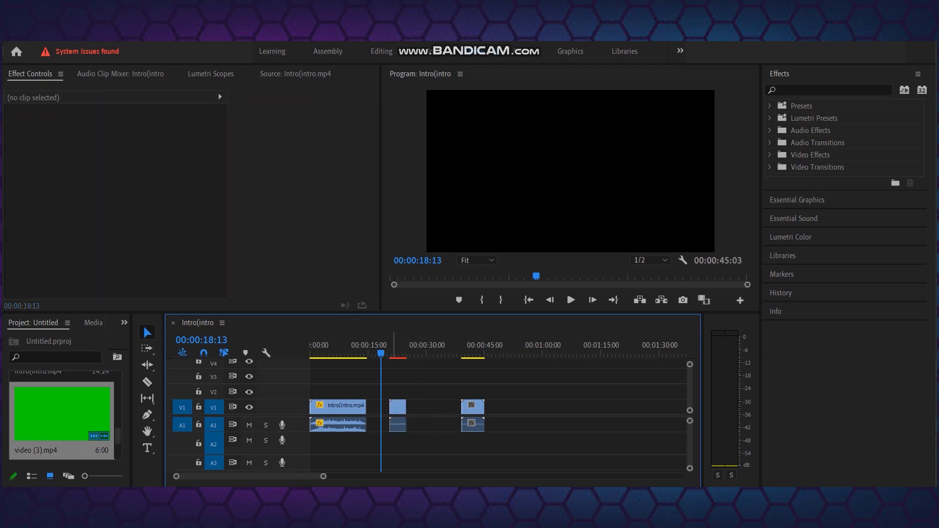
key(Down)
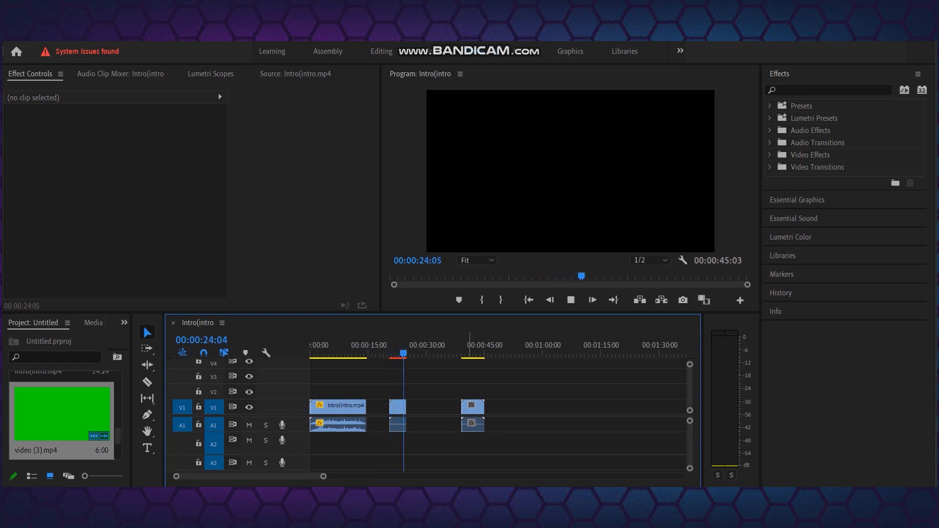
key(space)
click(396, 348)
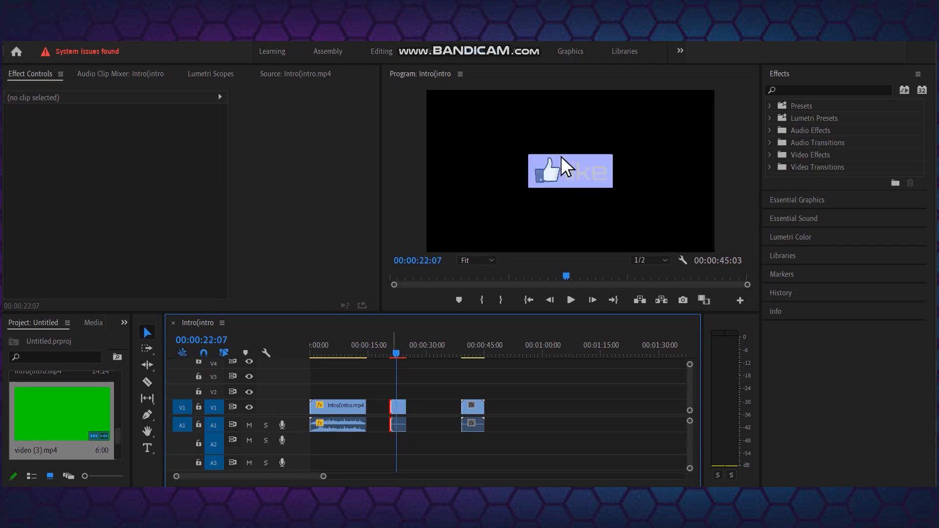
click(398, 407)
key(Delete)
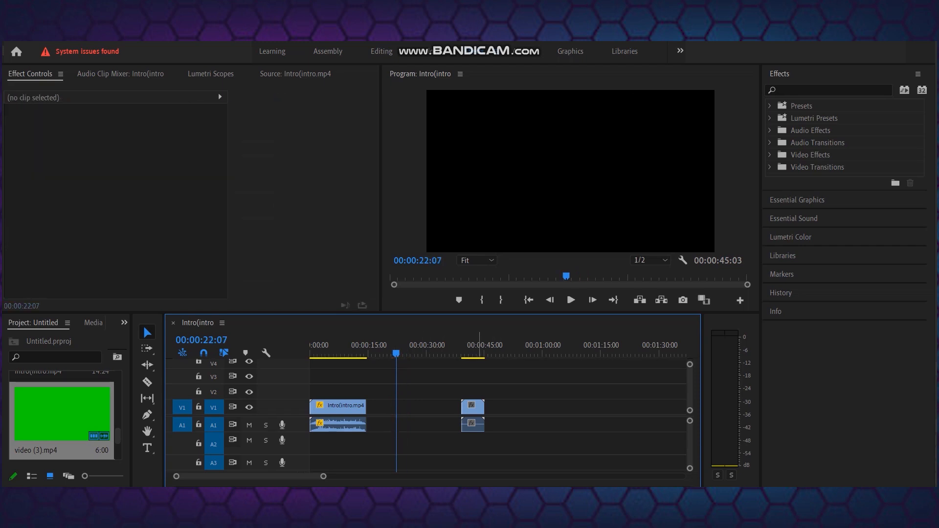
Move the remaining green-screen clip to start at the playhead at 00:00:22:07 and apply the Color Key video effect to it.
drag(473, 407, 408, 406)
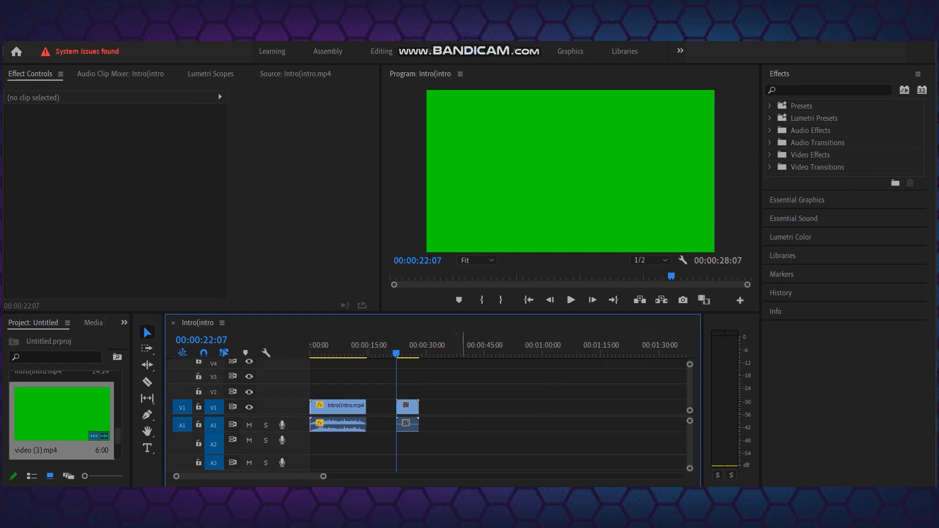
click(604, 123)
click(619, 347)
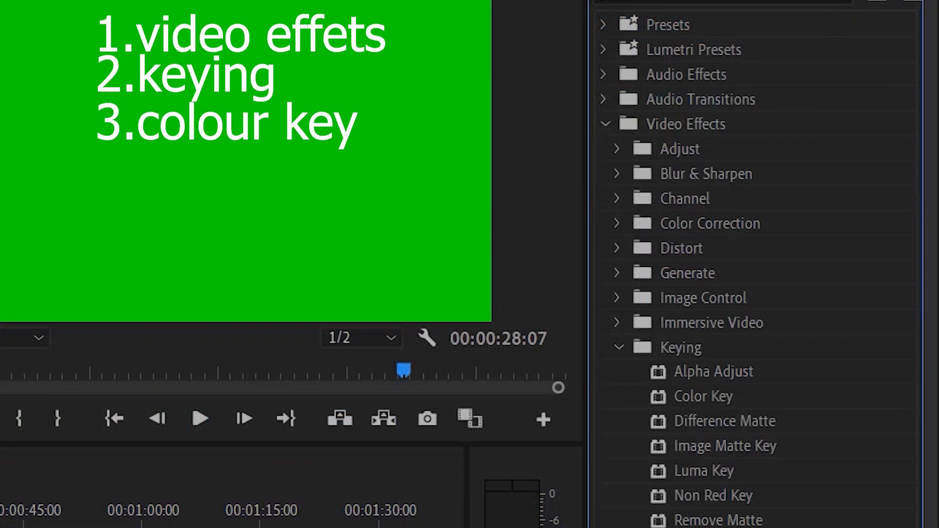
click(703, 396)
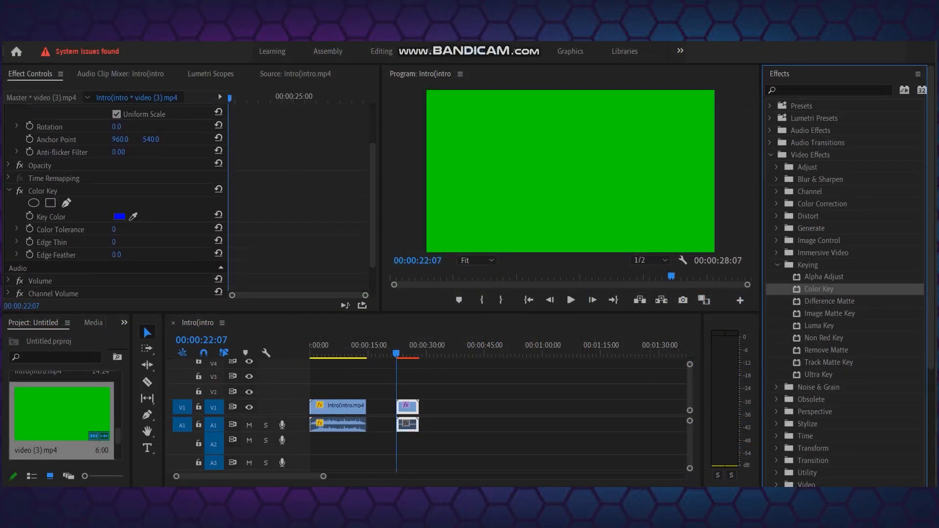
Sample the clip's green background with the eyedropper as the Color Key effect's key color.
scroll(117, 206, down, 3)
click(132, 216)
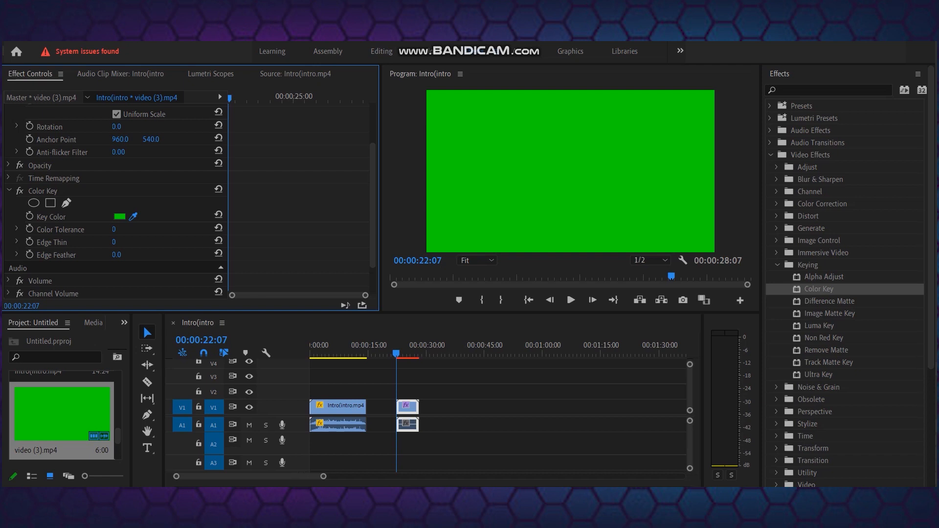
click(570, 171)
Play the keyed clip from about 00:00:21:04 to 00:00:24:21 to check the edges of the like button and cursor.
key(space)
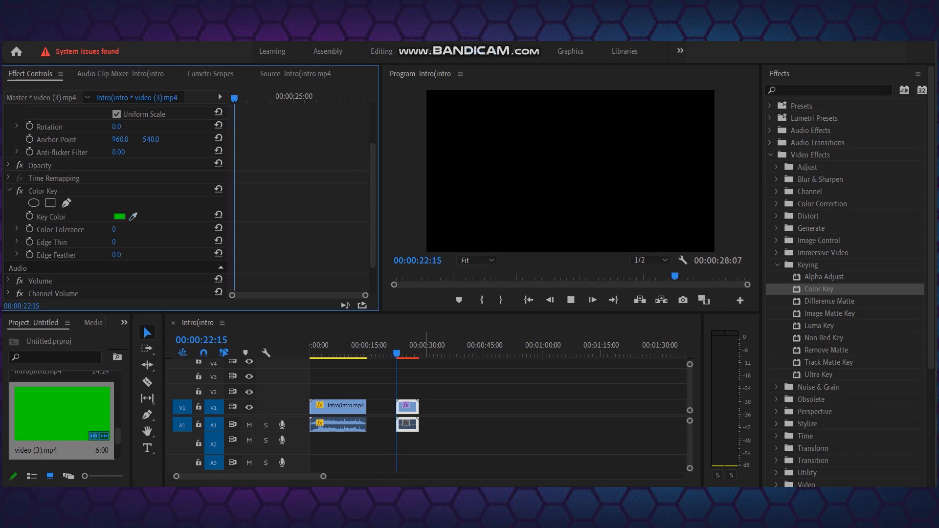
key(space)
drag(399, 353, 392, 353)
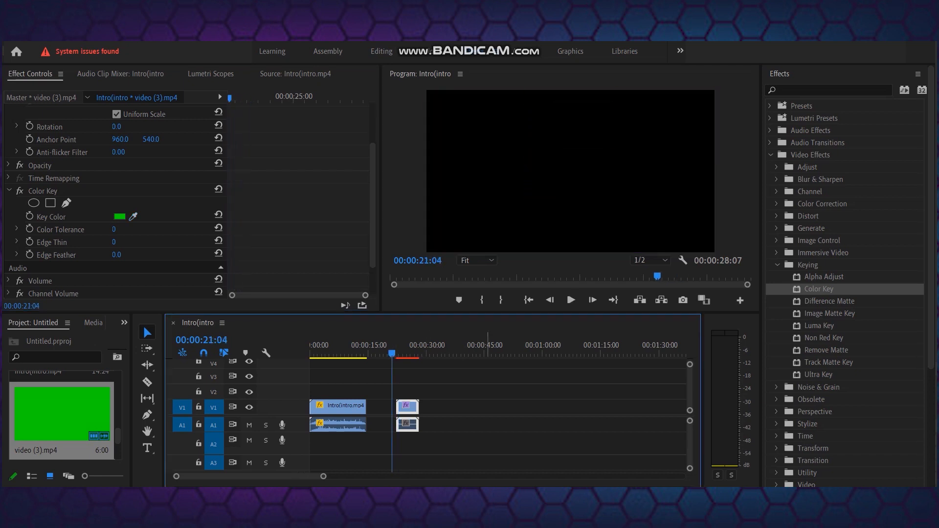
key(space)
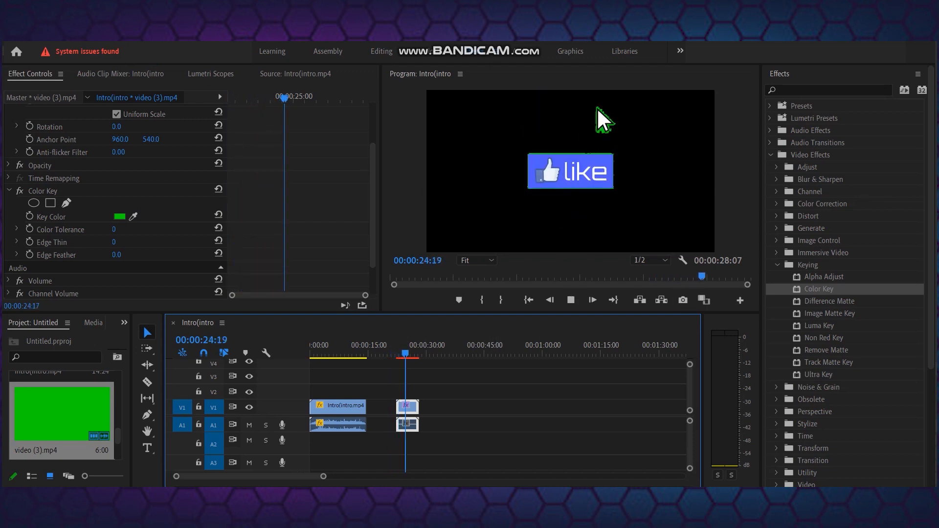
key(space)
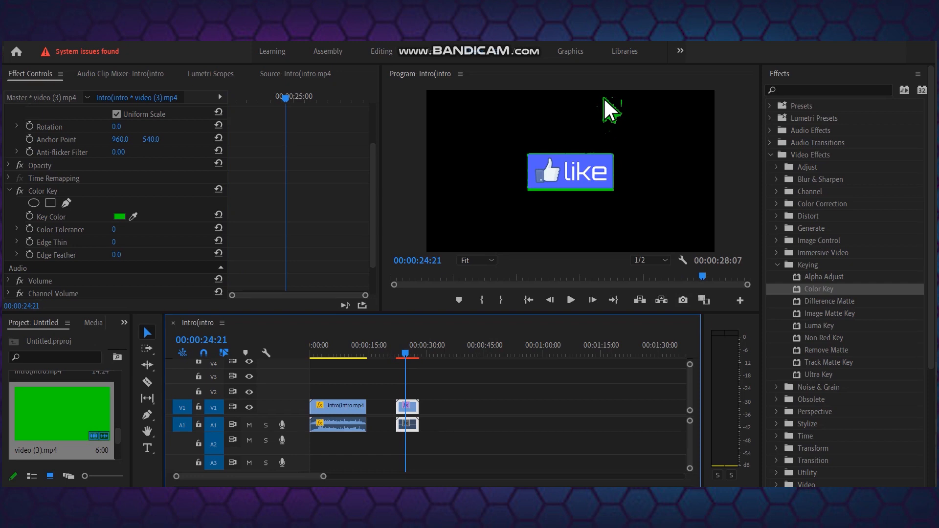
Set the Color Key's Color Tolerance to 23 and Edge Thin to 5, and play the clip to check the key.
drag(114, 242, 117, 229)
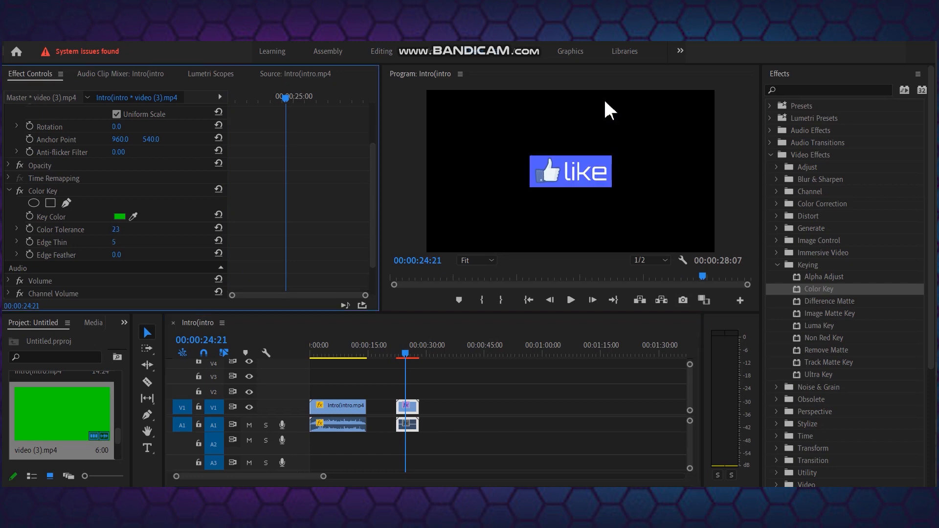
click(392, 348)
key(space)
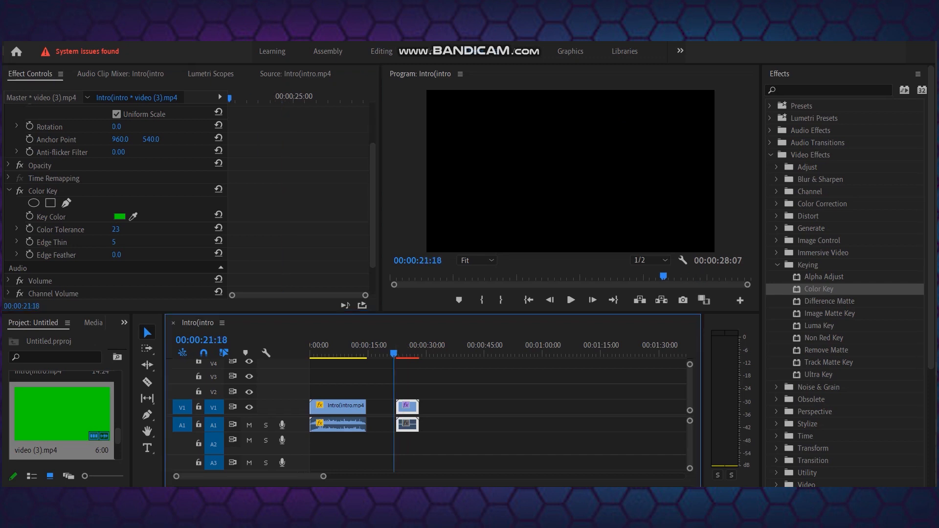
key(ctrl+shift+a)
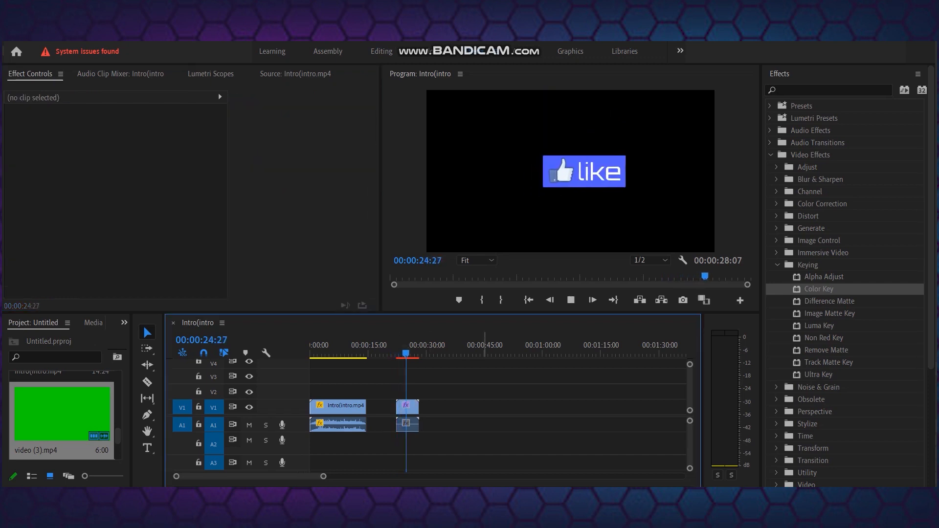
key(space)
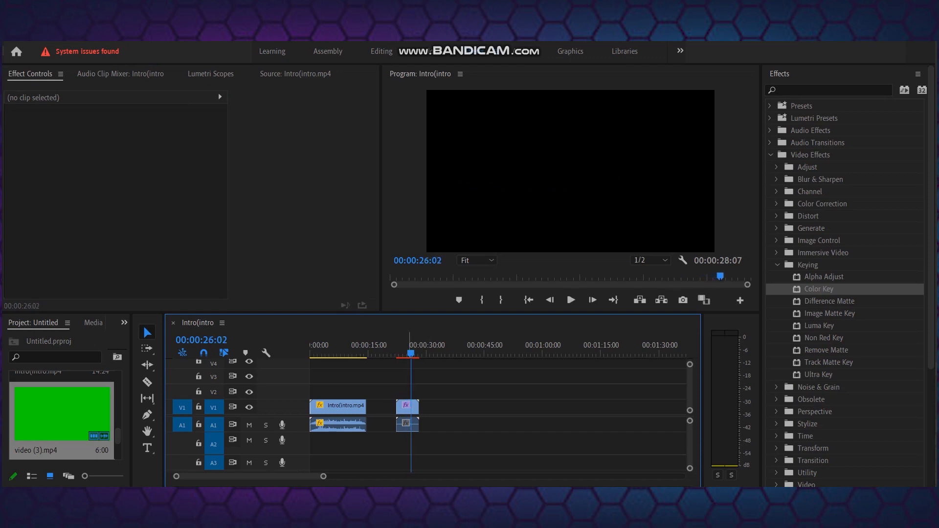
Place the playhead at 00:00:21:27 and zoom the timeline in and out around it, ending magnified on the green-screen clip.
drag(411, 349, 395, 348)
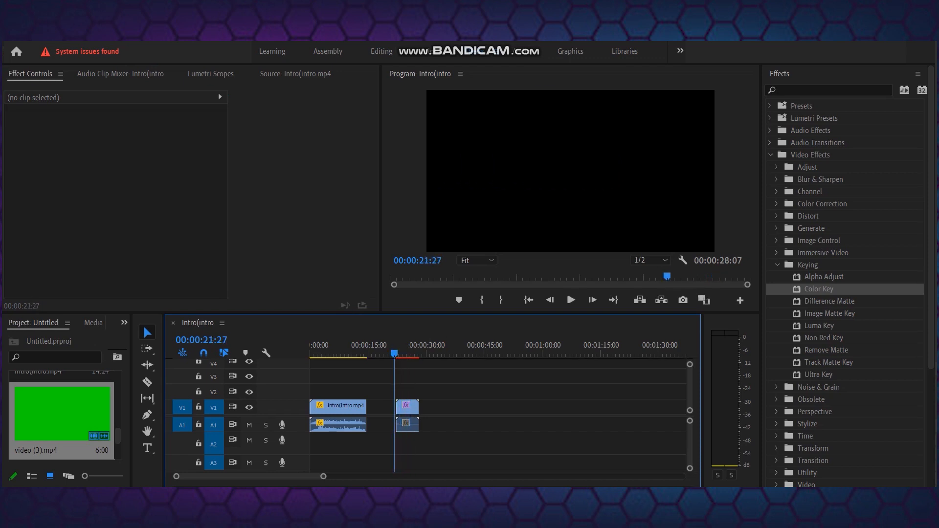
key(equal)
key(equal)
key(equal)
key(equal)
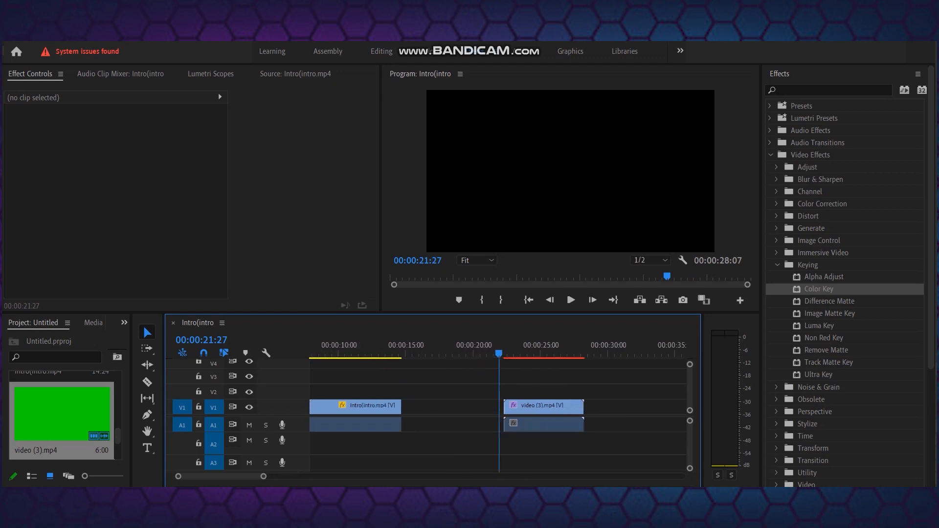
key(minus)
key(minus)
key(minus)
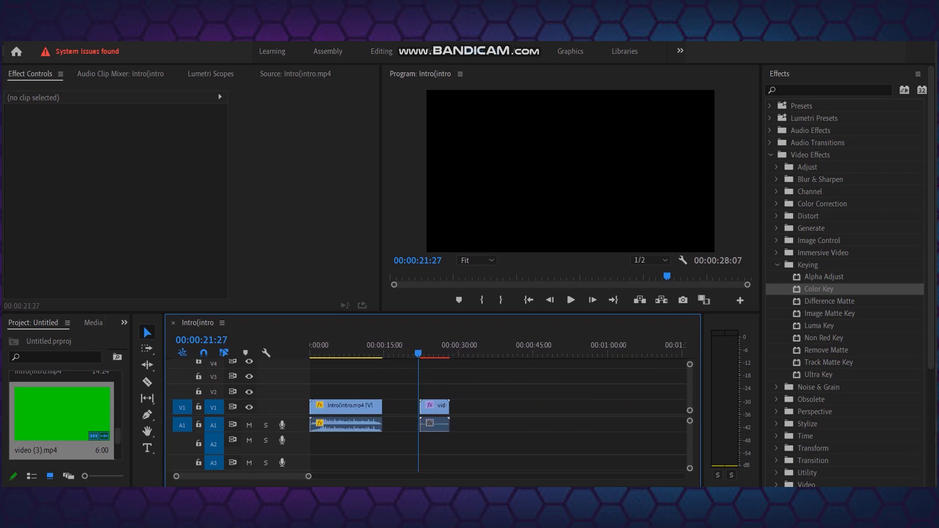
key(equal)
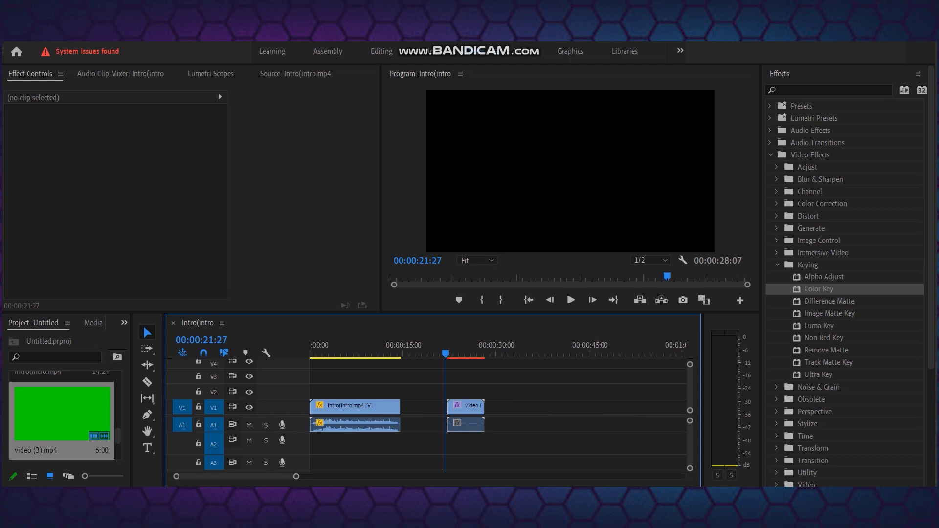
key(minus)
key(minus)
key(minus)
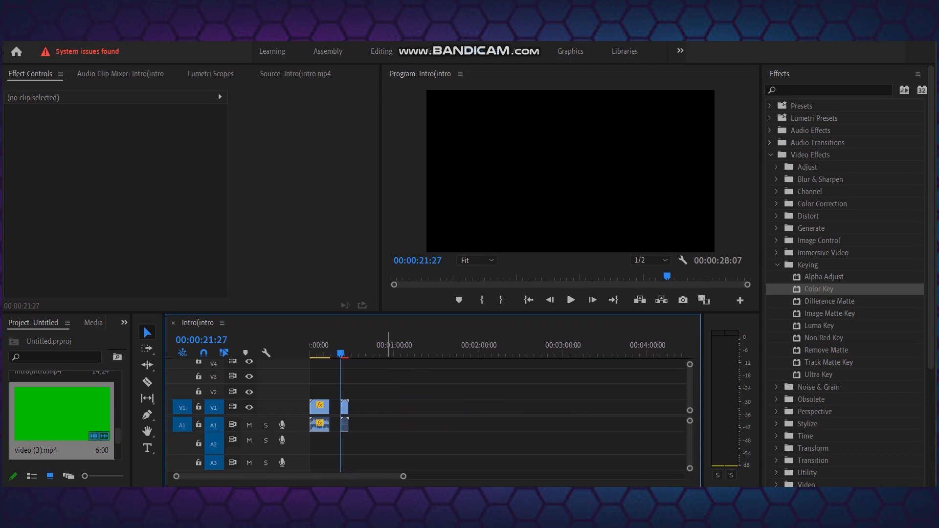
key(equal)
key(equal)
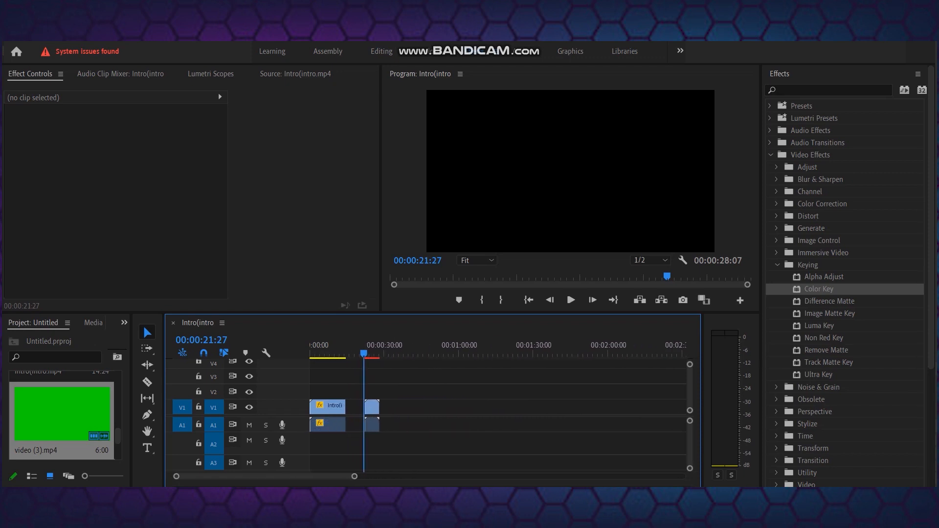
key(equal)
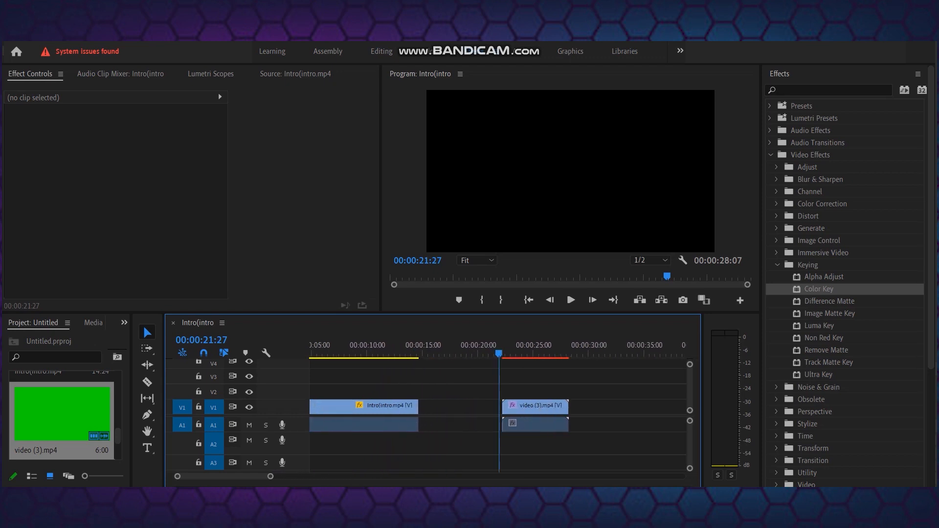
key(minus)
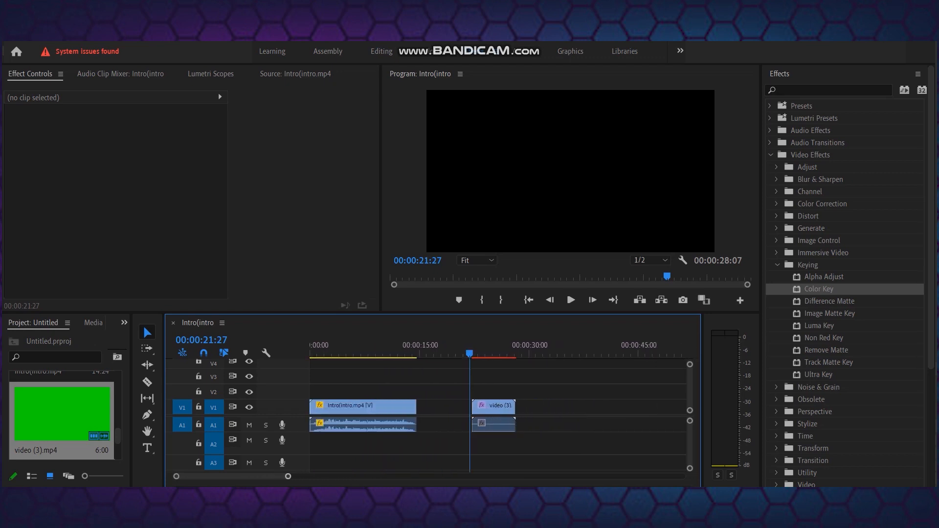
key(equal)
key(equal)
key(minus)
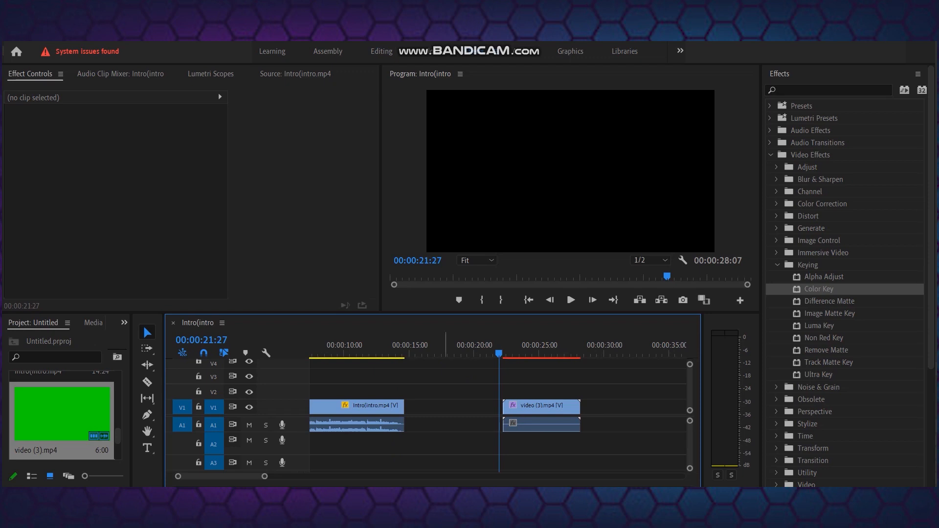
Find the frame just before the like button enters, at 00:00:22:20, and cut the green-screen clip there with the Razor tool.
key(space)
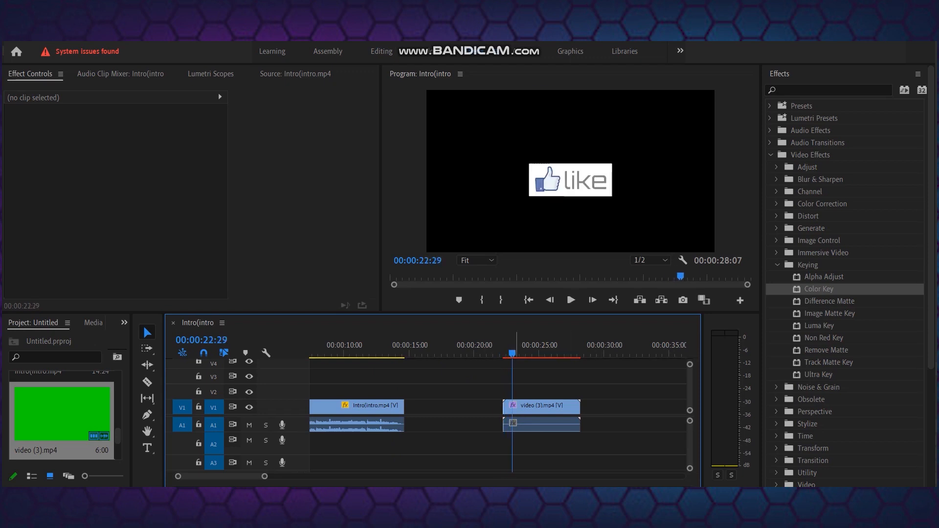
key(Left)
key(Left)
key(Left)
key(Left)
key(Left)
key(Left)
key(Left)
key(Left)
key(Left)
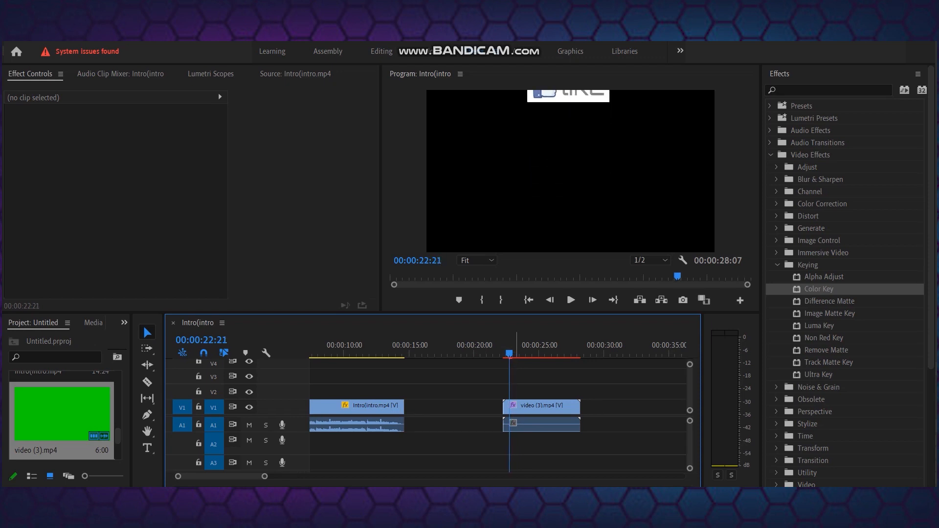
click(147, 381)
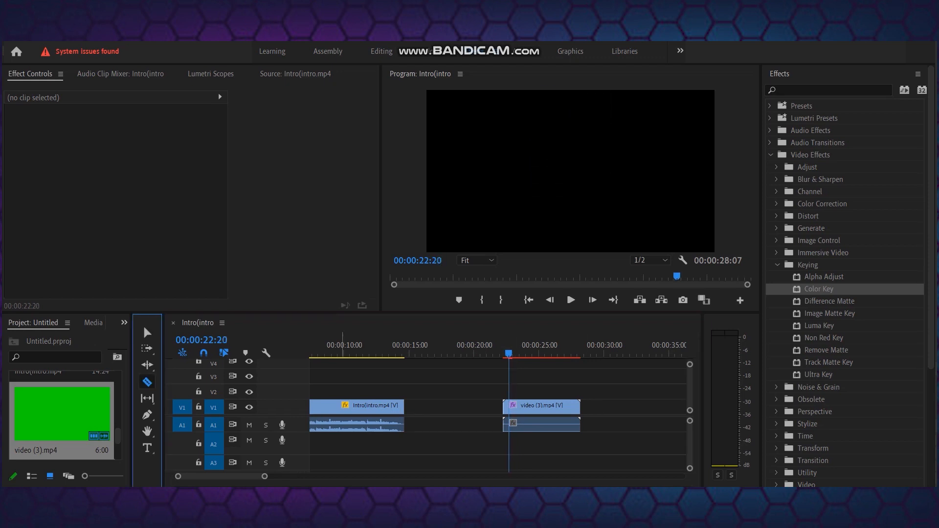
click(509, 406)
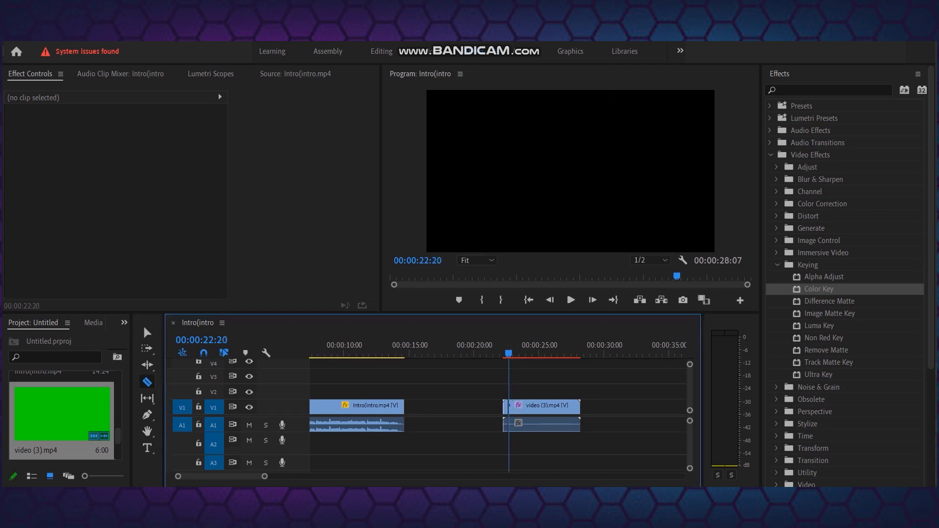
Cut the green-screen clip again at 00:00:25:25, after the like button has gone.
click(544, 348)
key(Right)
key(Right)
key(Right)
key(Right)
key(Right)
key(Right)
key(Right)
key(Right)
key(Right)
key(Right)
key(Right)
key(ctrl+k)
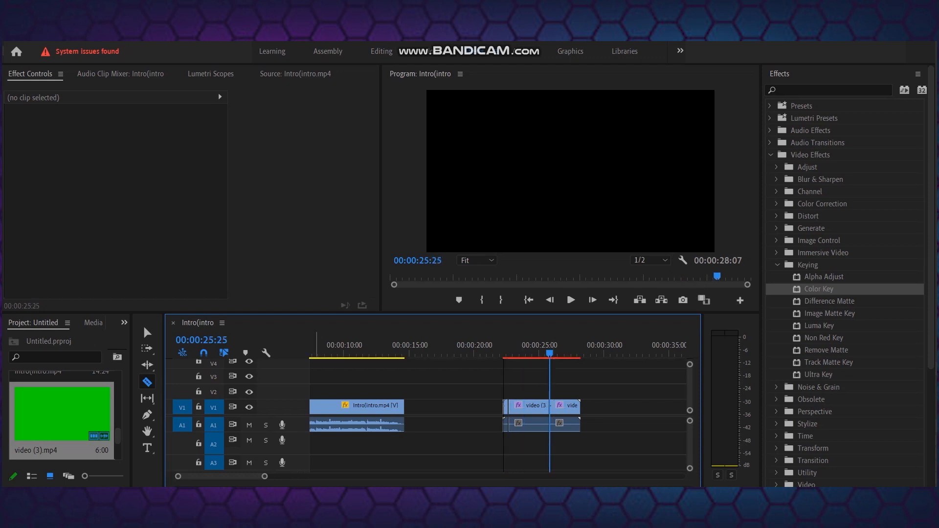
Delete the short pieces before and after the like-button section of the cut clip.
click(147, 333)
click(506, 406)
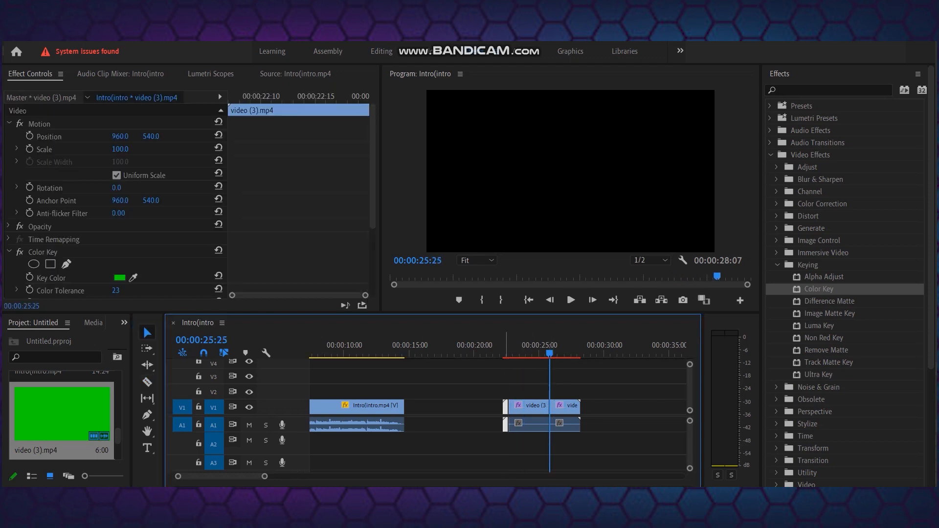
key(Delete)
click(567, 406)
key(Delete)
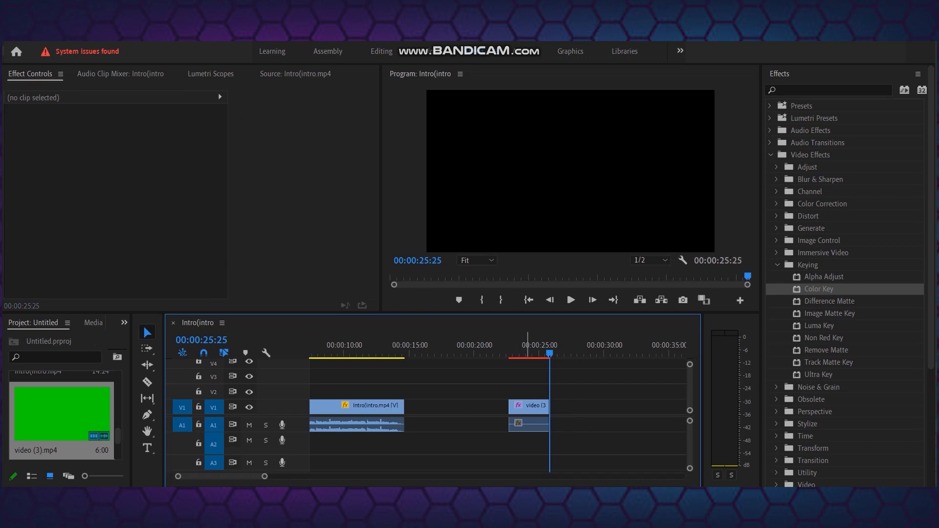
Place the playhead at 00:00:18:21 and move the trimmed like-button clip onto tracks V2 and A2, ending at 00:00:22:20.
drag(550, 352, 457, 352)
drag(528, 425, 489, 433)
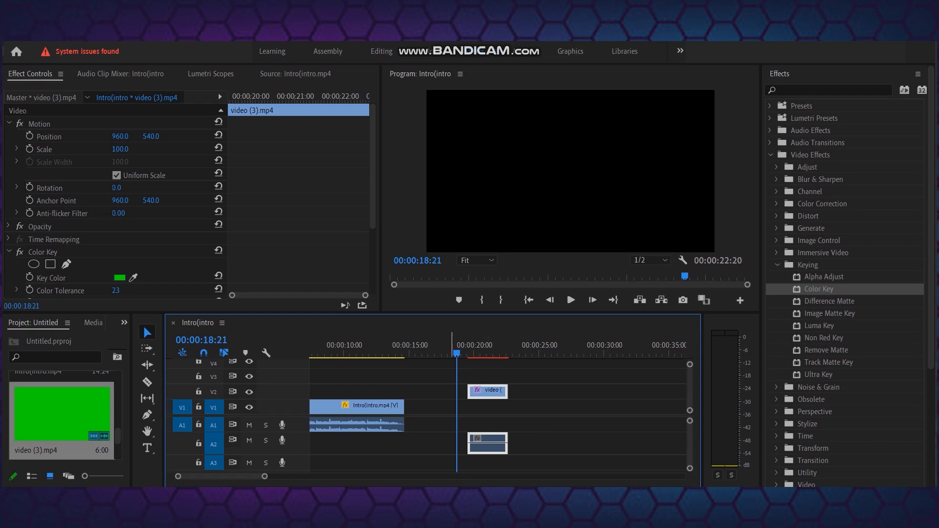
click(452, 376)
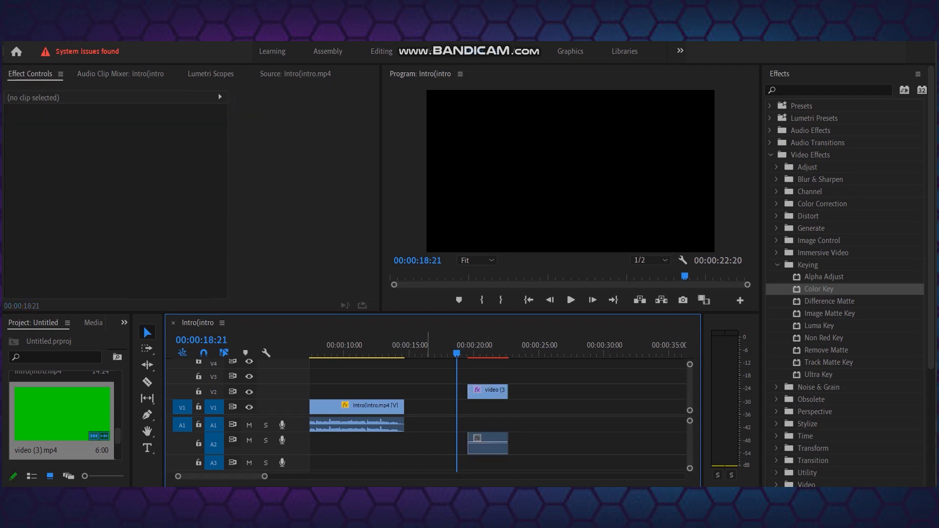
Move the trimmed like-button clip earlier on V2 and A2 so it overlays the intro from about 00:00:05:00, and clear the selection.
scroll(499, 391, up, 2)
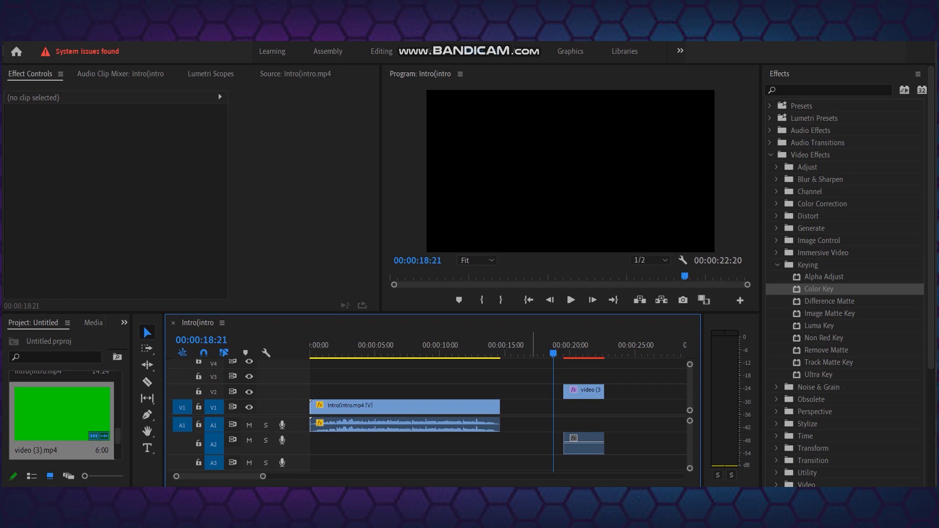
drag(586, 392, 396, 392)
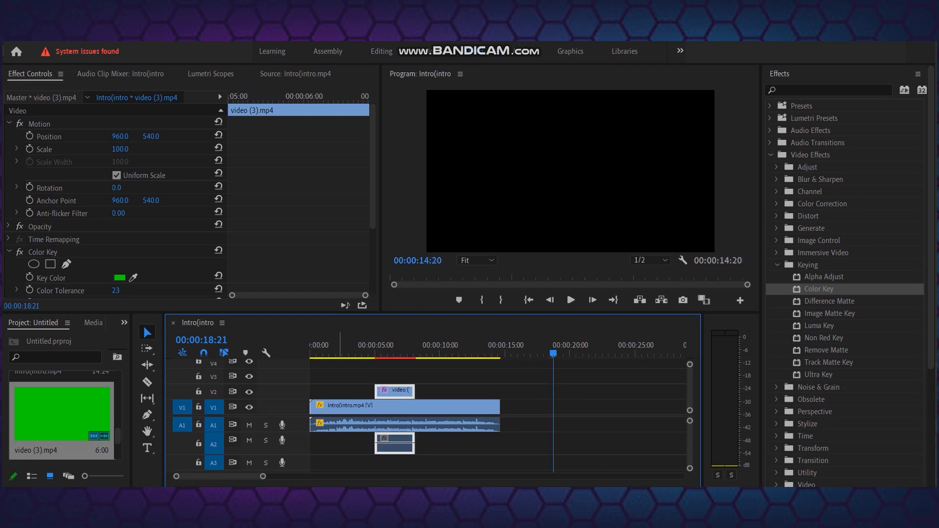
key(ctrl+shift+a)
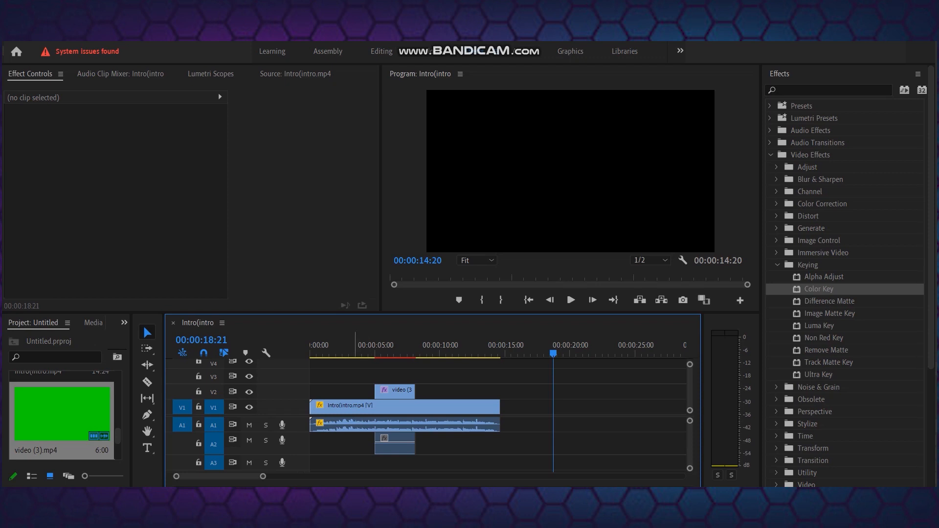
Play the sequence from about 00:00:03:00 through the like-button overlay to check the composite.
click(348, 345)
key(space)
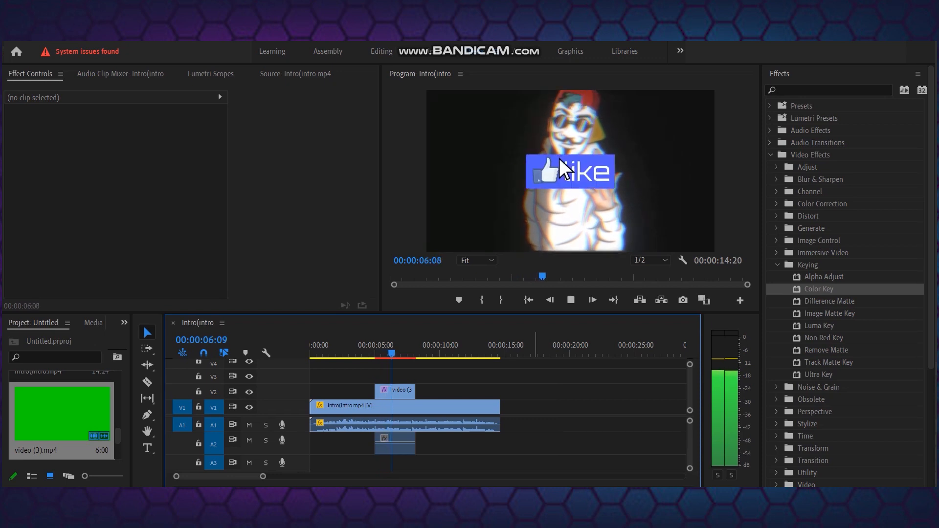
key(space)
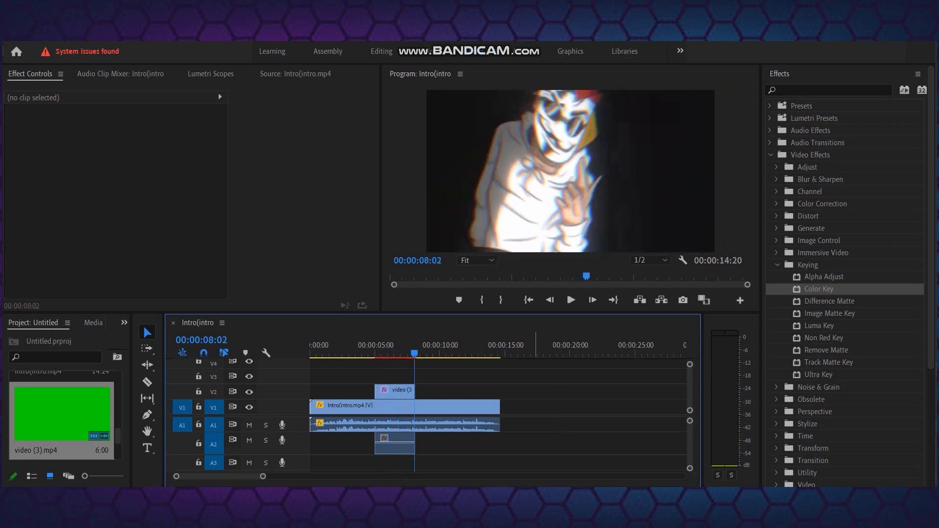
Collapse the Keying and Video Effects folders, and render the sequence's preview over the like-button section.
click(778, 264)
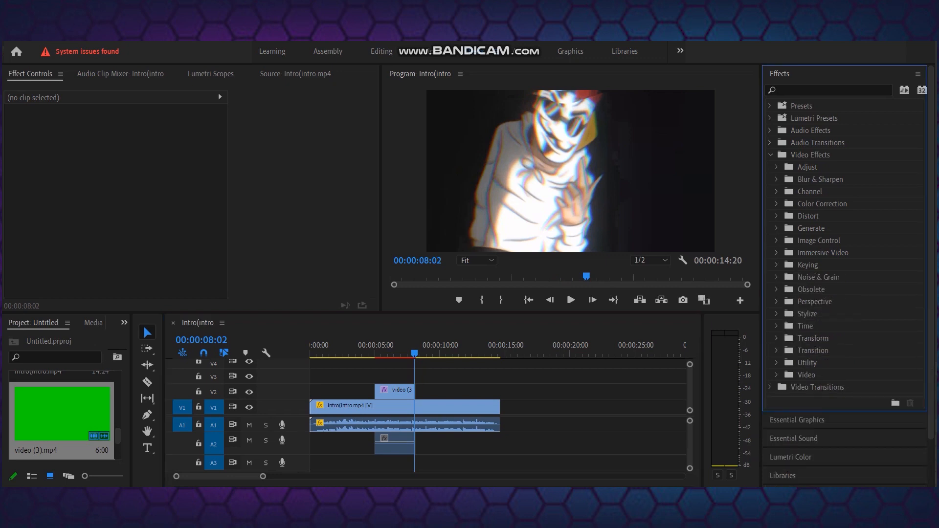
click(771, 155)
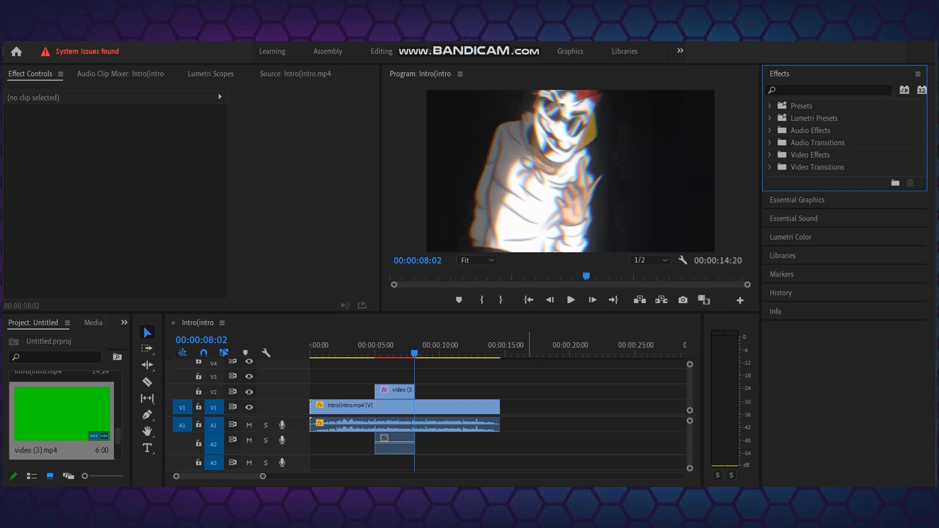
key(Return)
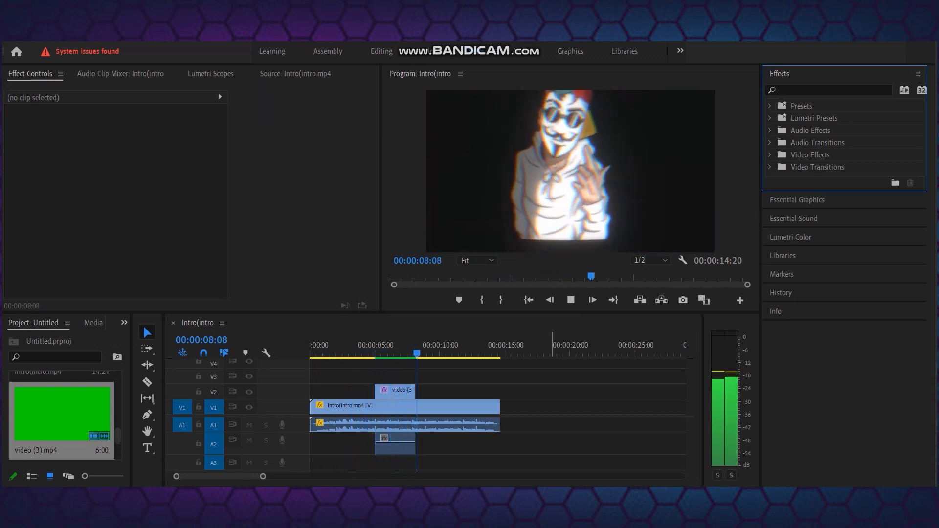
key(space)
Add the 40+ popular green-screen memes clip to V1 and A1 after the intro, with a gap, and scrub through its footage.
scroll(58, 415, up, 1)
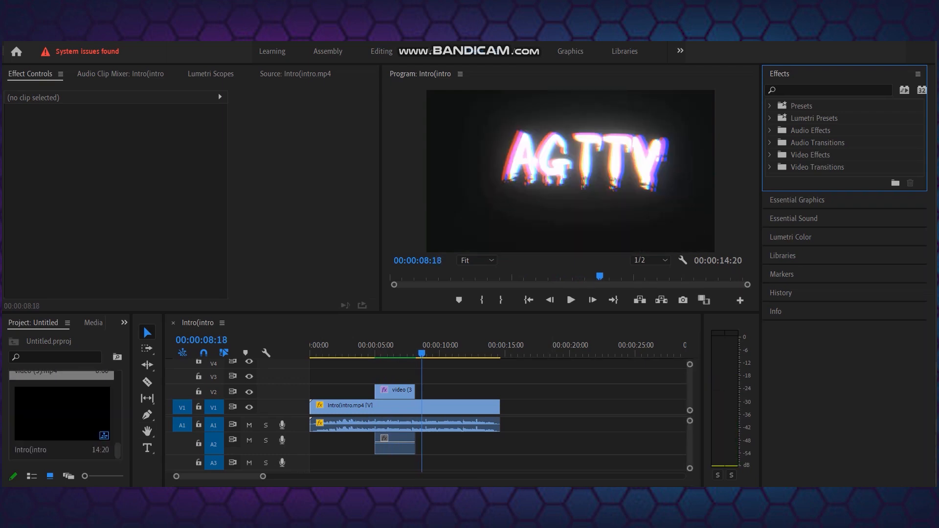
scroll(58, 414, up, 4)
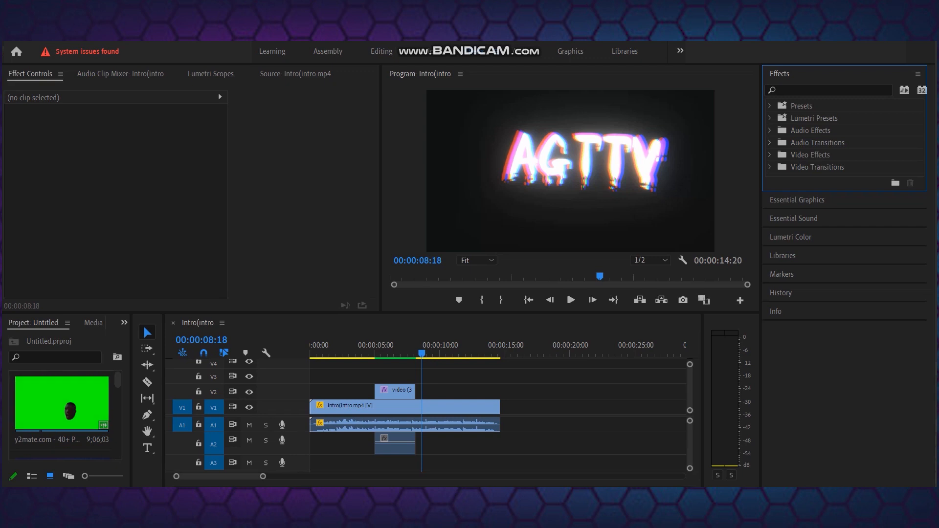
drag(57, 415, 554, 406)
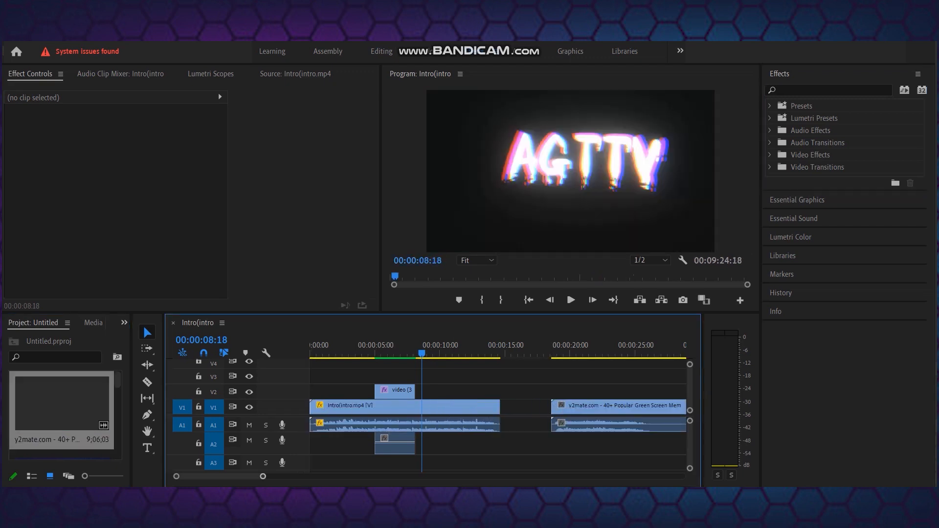
drag(263, 477, 380, 476)
drag(409, 351, 477, 352)
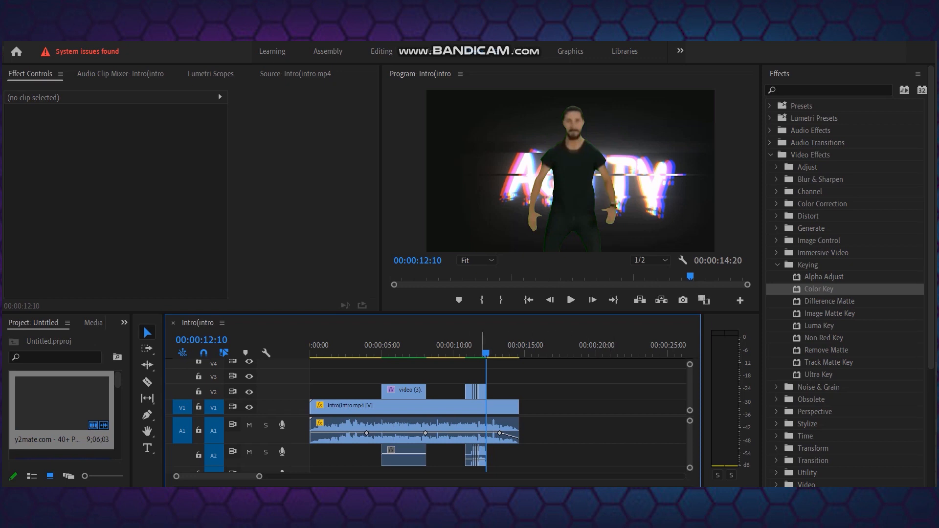
Delete the short green-screen meme pieces over the end of the intro on V2 and A2, and step the playhead back to 00:00:12:05.
drag(462, 379, 499, 399)
key(Delete)
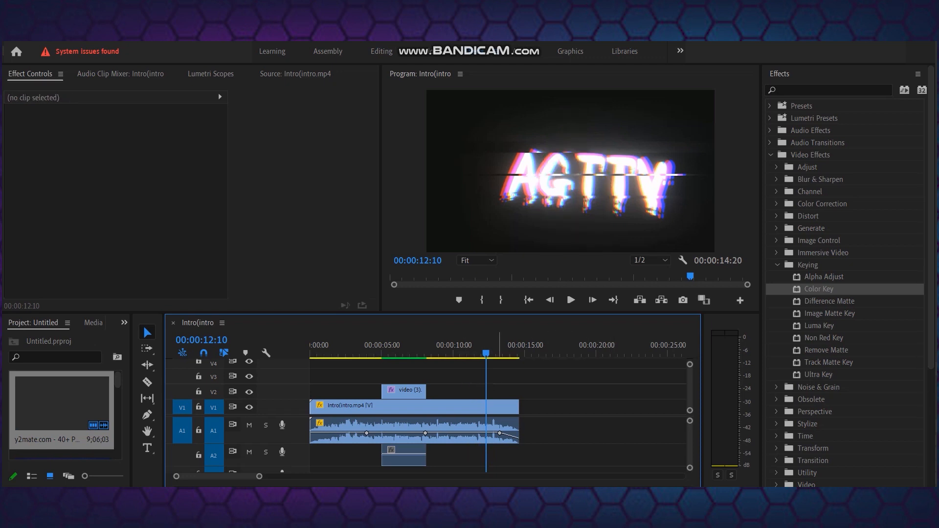
key(Left)
key(Left)
key(Left)
key(Left)
key(Left)
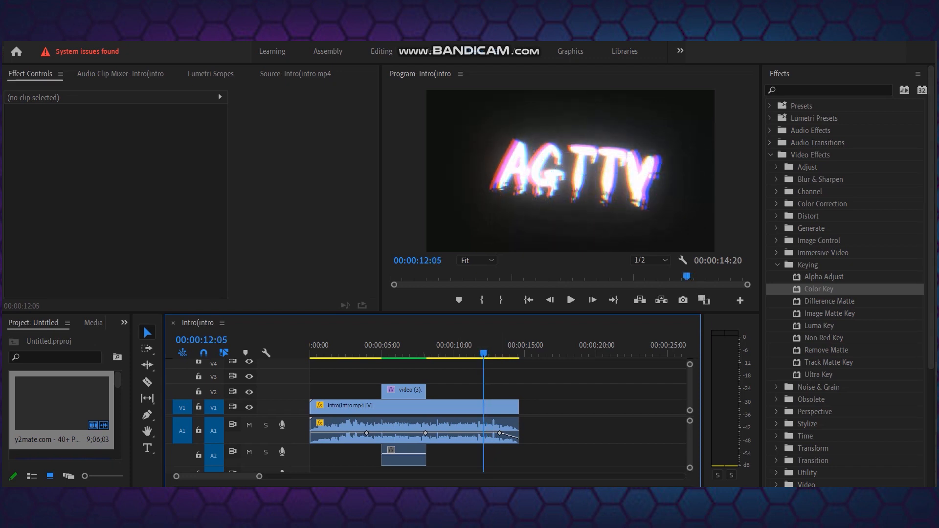